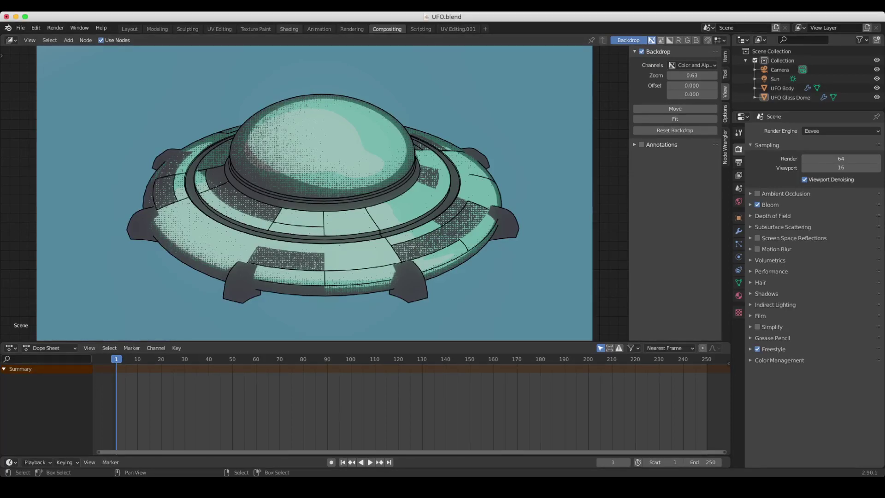
# In the Shading workspace, select the UFO Glass Dome and create a new material in a second material slot
pyautogui.click(289, 28)
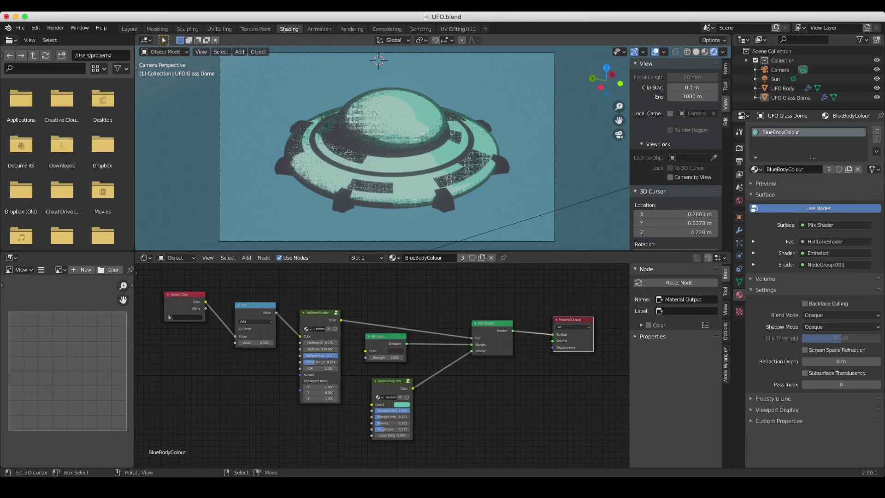
pyautogui.rightClick(392, 119)
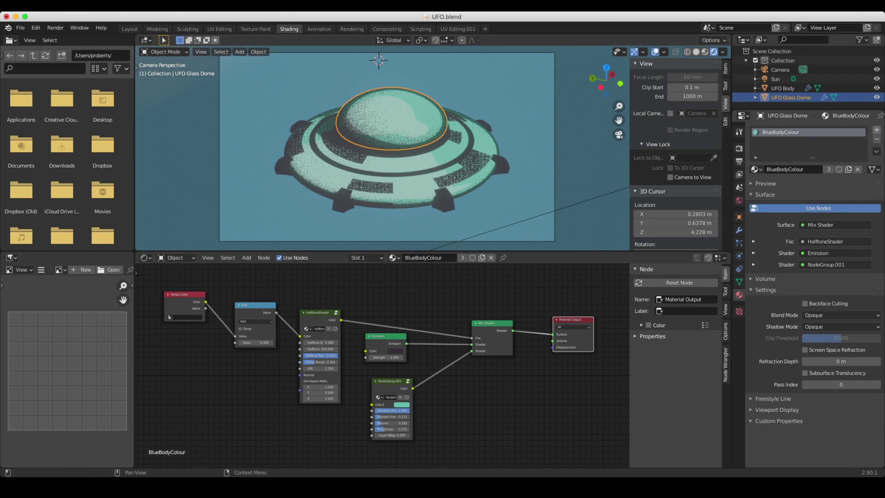
pyautogui.click(877, 130)
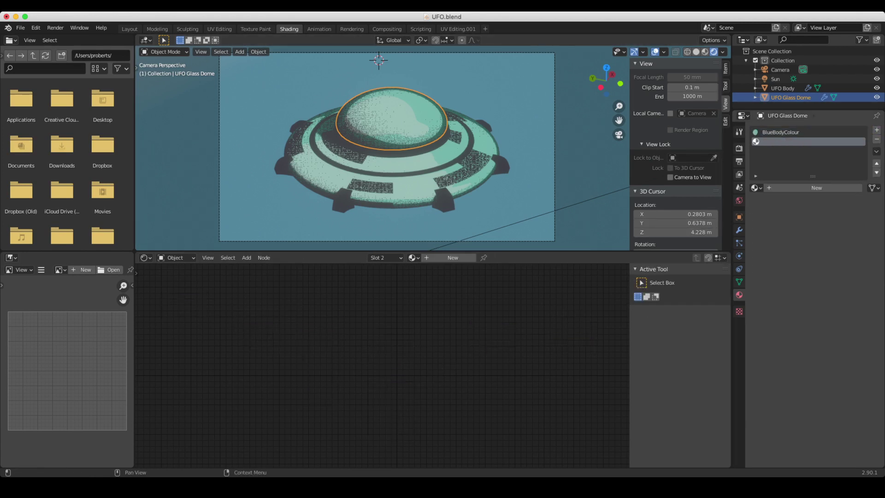
pyautogui.click(816, 188)
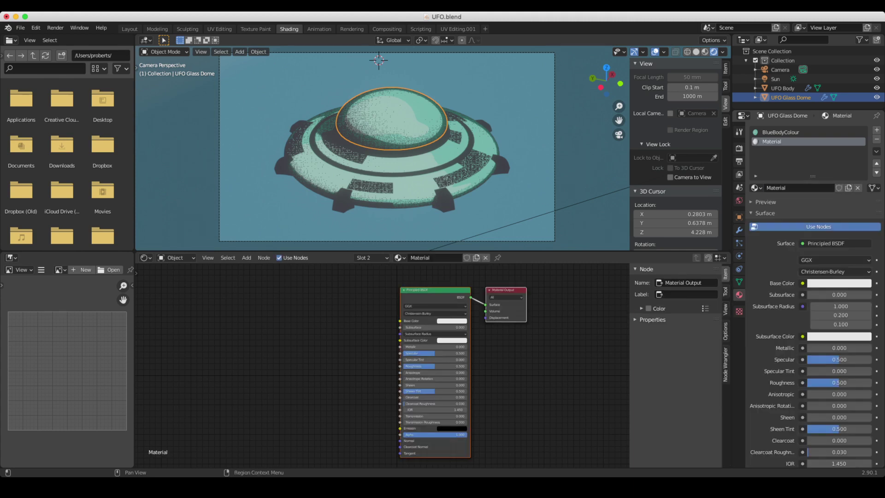
# Enlarge the node editor, delete the Principled BSDF node from the new material, and reposition the Material Output node
pyautogui.moveTo(383, 253); pyautogui.dragTo(383, 208)
pyautogui.scroll(2, 382, 343)
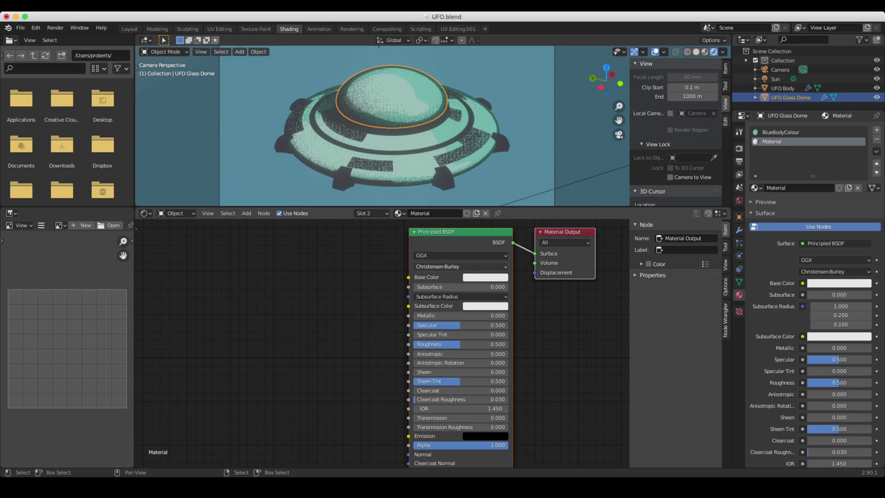
pyautogui.click(460, 232)
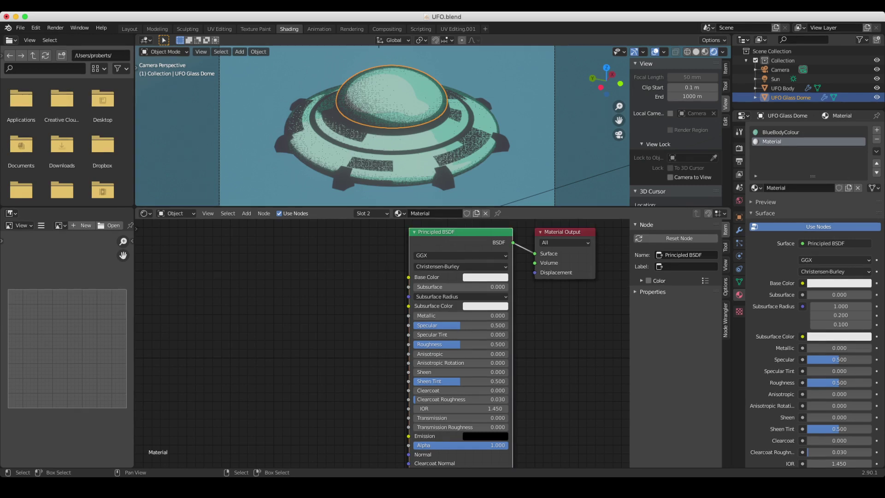
pyautogui.press('x')
pyautogui.moveTo(564, 233); pyautogui.dragTo(534, 257)
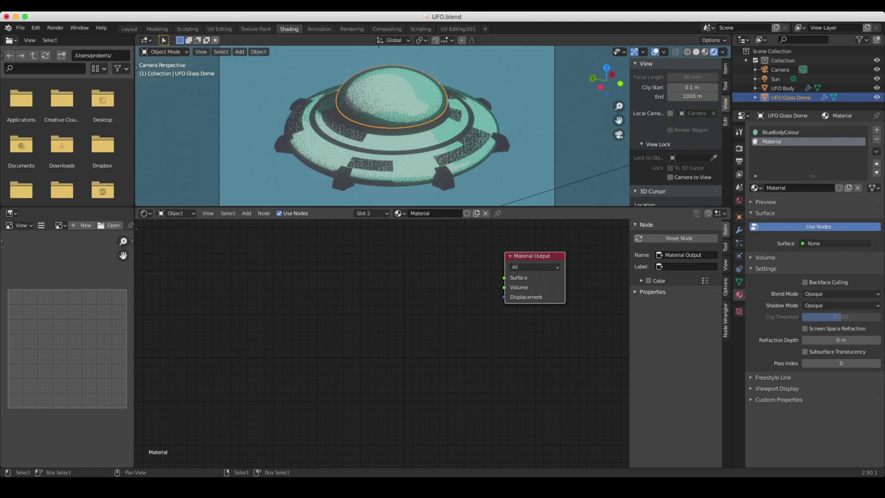
# Add an Emission node and a Transparent BSDF node, stacked one above the other with space before the Material Output
pyautogui.hotkey('shift', 'a')
pyautogui.moveTo(350, 301)
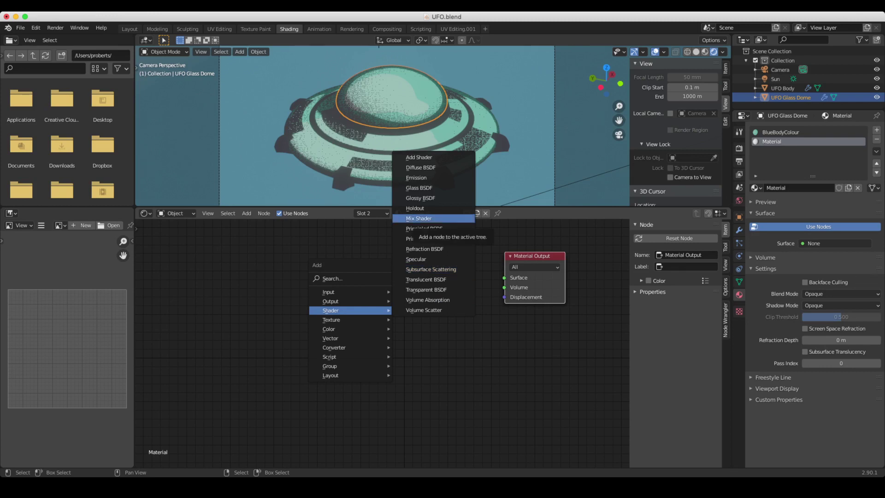
pyautogui.click(417, 177)
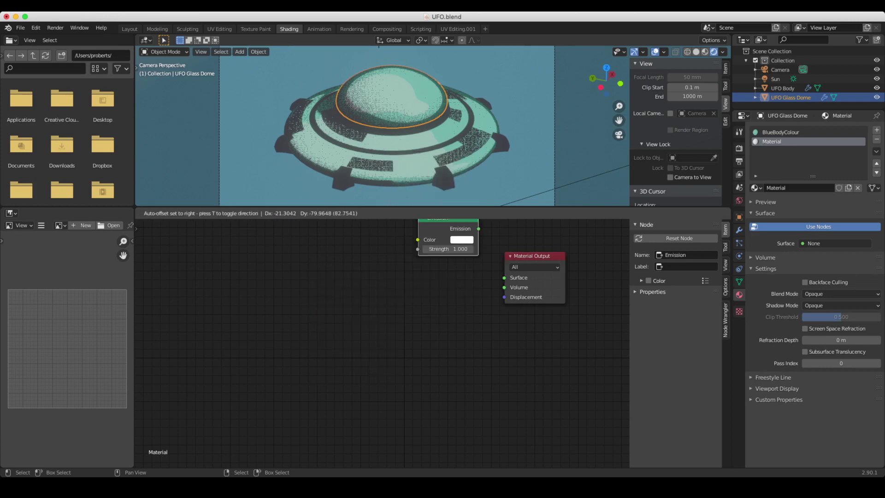
pyautogui.hotkey('shift', 'a')
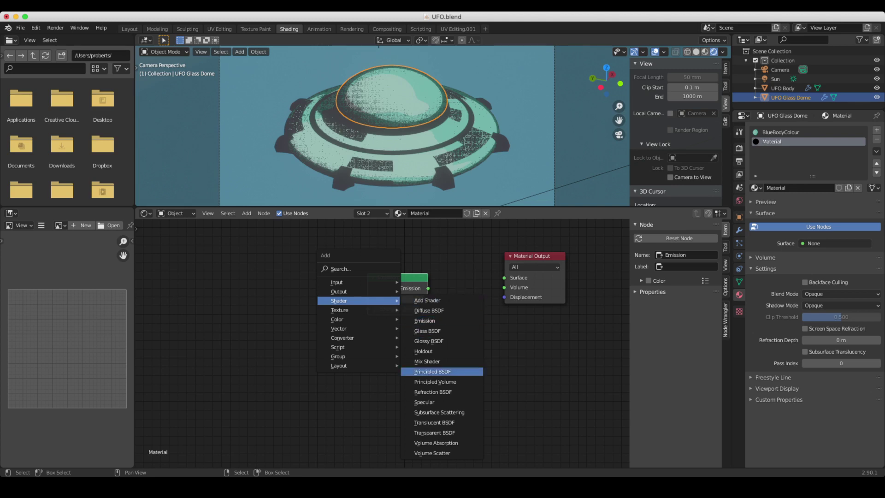
pyautogui.click(435, 432)
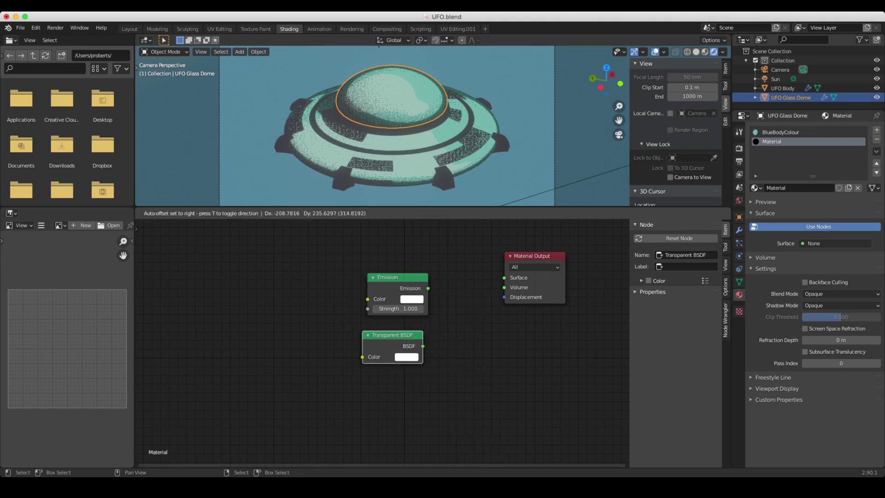
pyautogui.click(395, 345)
pyautogui.moveTo(396, 278); pyautogui.dragTo(321, 265)
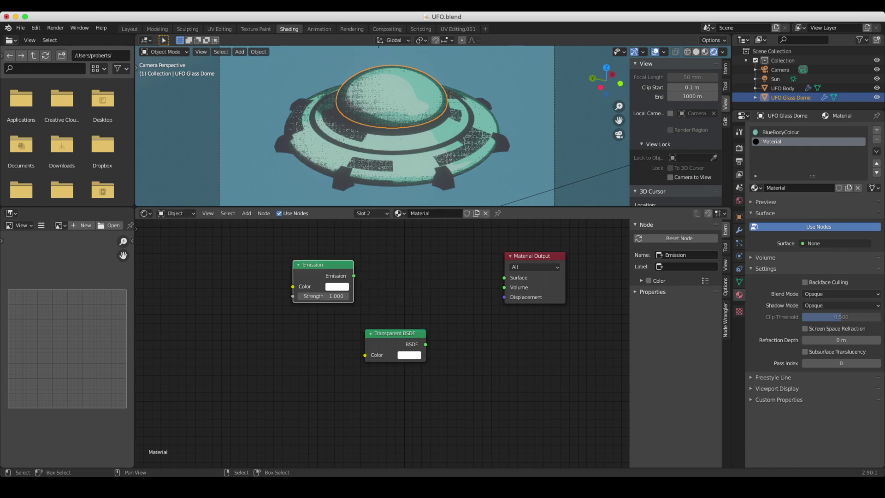
pyautogui.moveTo(395, 334); pyautogui.dragTo(320, 322)
# Add a Mix Shader combining Emission in the first shader input and Transparent BSDF in the second, and connect it to the Material Output's Surface
pyautogui.hotkey('shift', 'a')
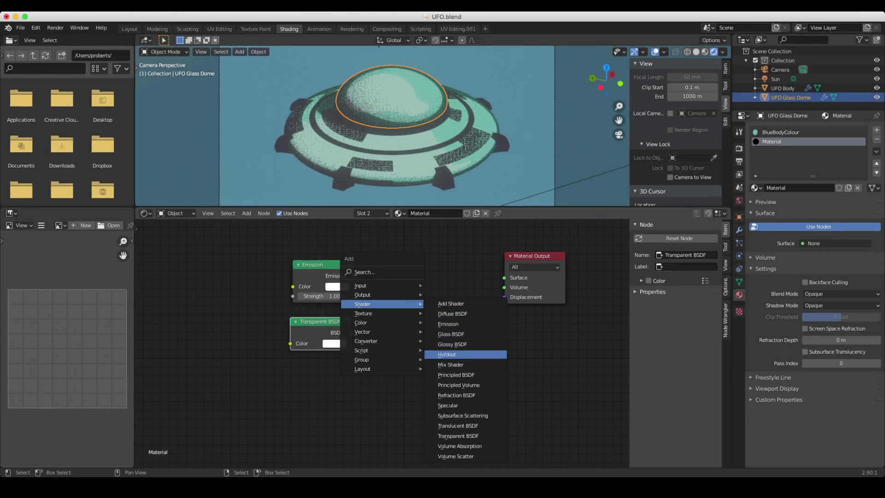
pyautogui.click(450, 365)
pyautogui.click(399, 276)
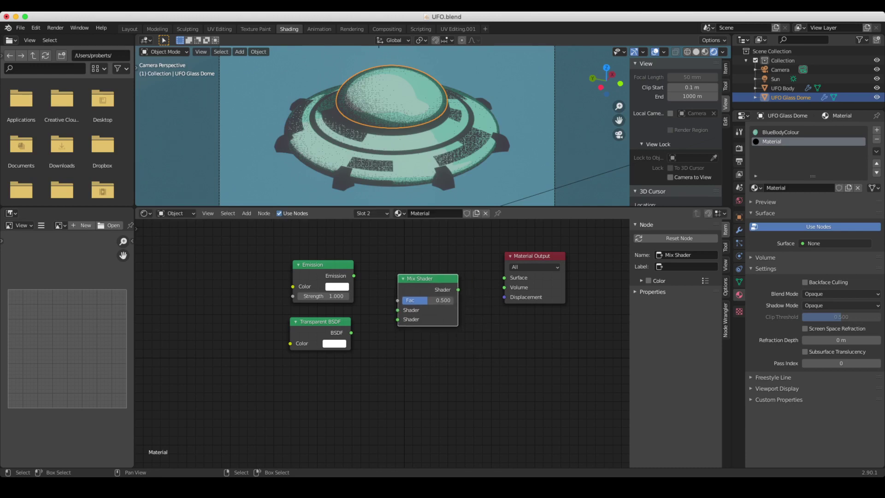
pyautogui.moveTo(354, 276); pyautogui.dragTo(398, 310)
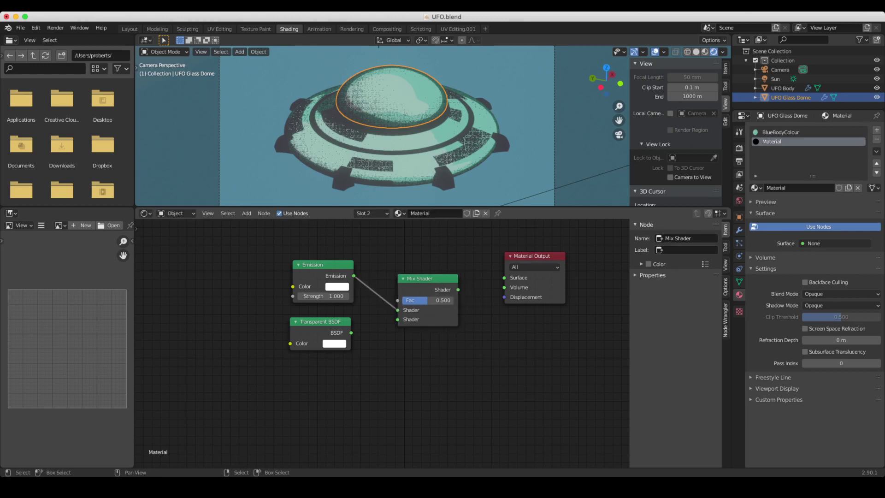
pyautogui.moveTo(352, 332); pyautogui.dragTo(397, 320)
pyautogui.moveTo(458, 289); pyautogui.dragTo(504, 277)
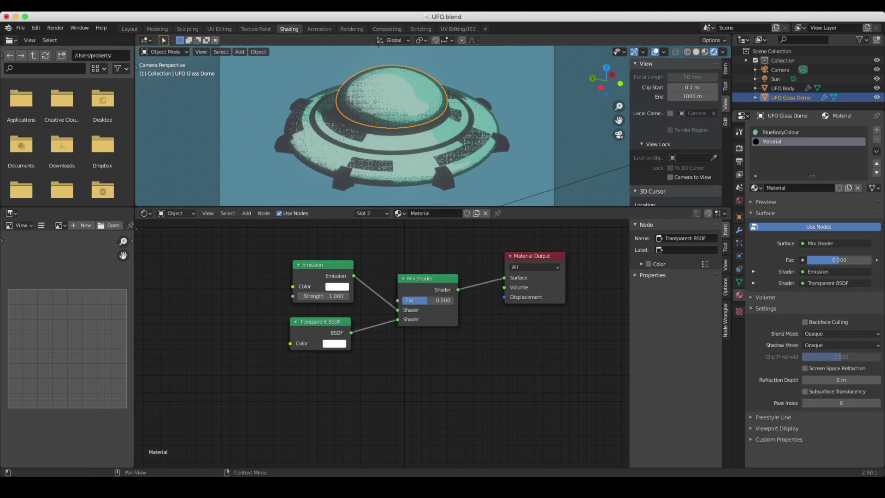
# Remove the BlueBodyColour material slot from the dome and set the new material's Mix Shader factor to 1.000
pyautogui.click(780, 132)
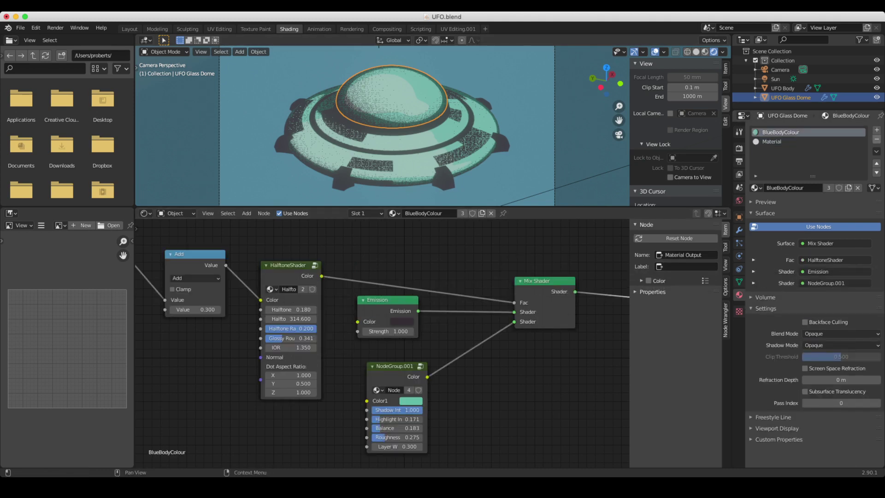
pyautogui.click(877, 139)
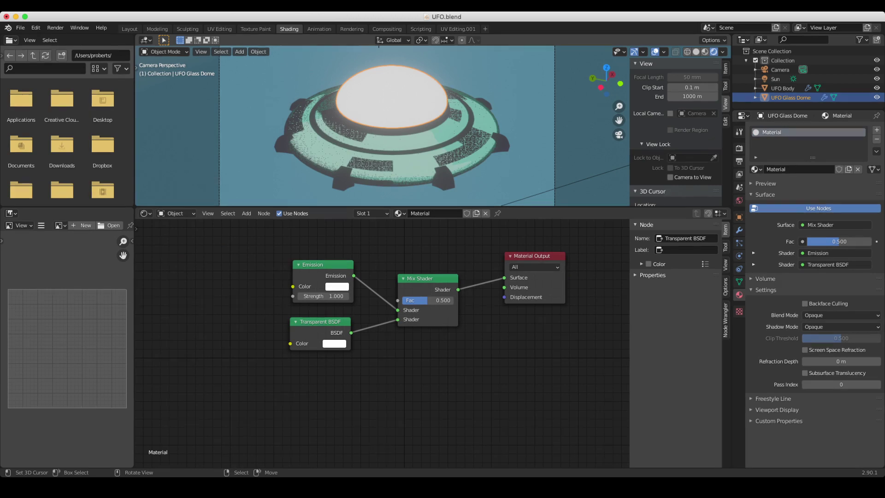
pyautogui.moveTo(429, 301); pyautogui.dragTo(453, 300)
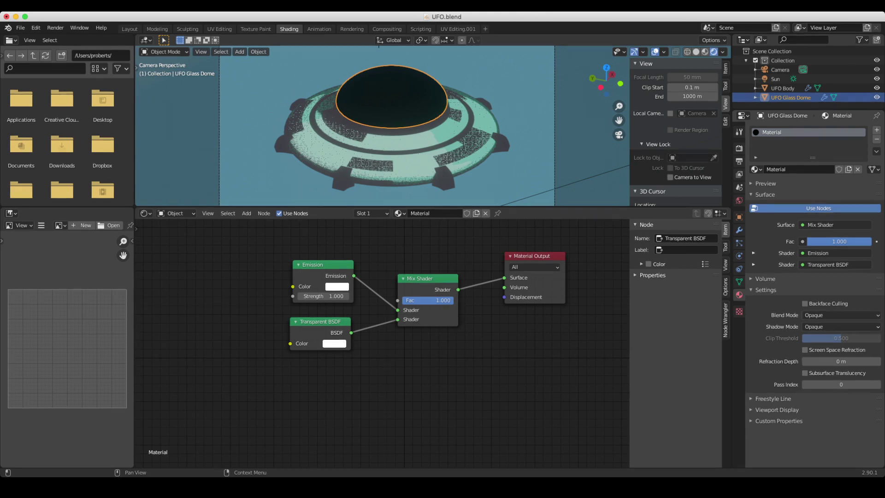
# Set the dome material's blend mode to Alpha Blend and its shadow mode to Alpha Hashed
pyautogui.click(841, 315)
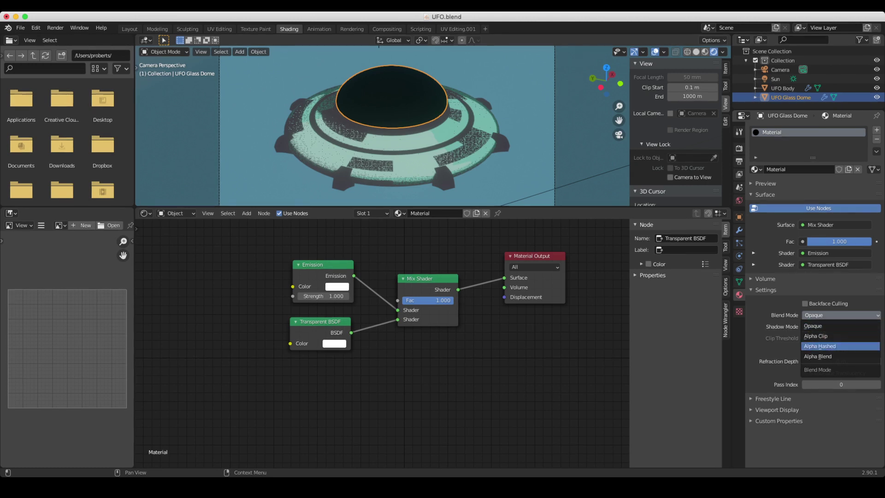
pyautogui.click(819, 345)
pyautogui.click(830, 315)
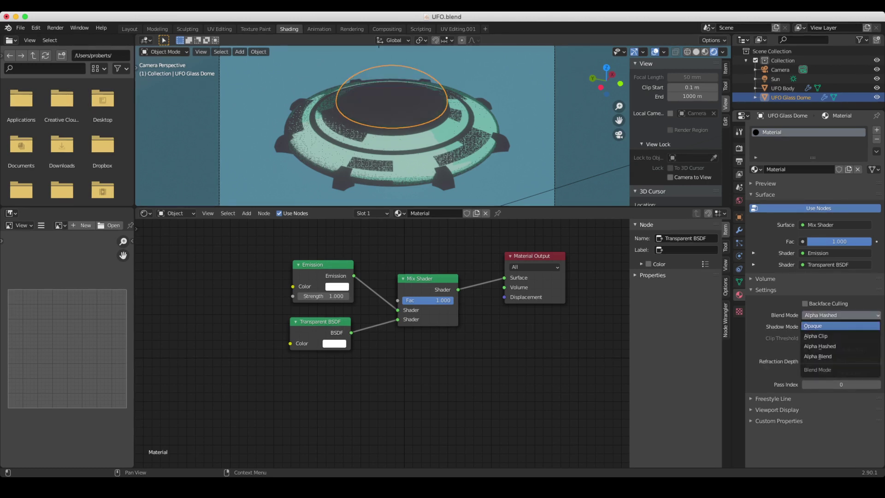
pyautogui.click(818, 357)
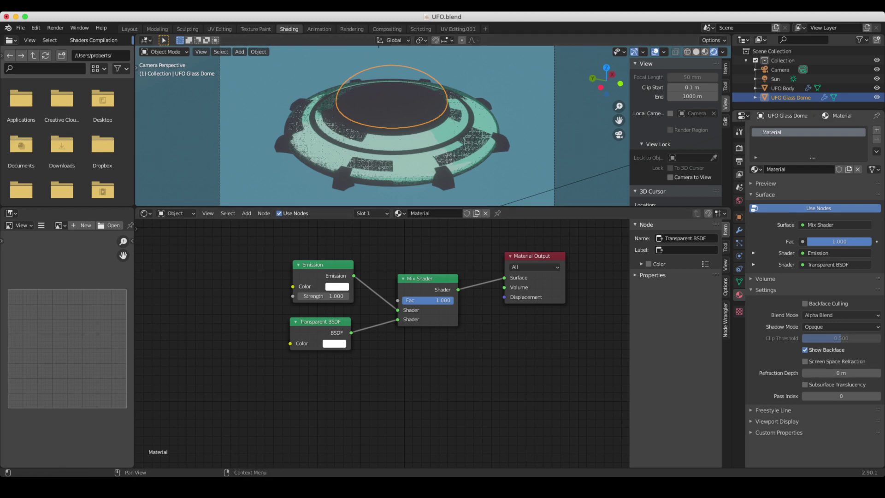
pyautogui.click(841, 326)
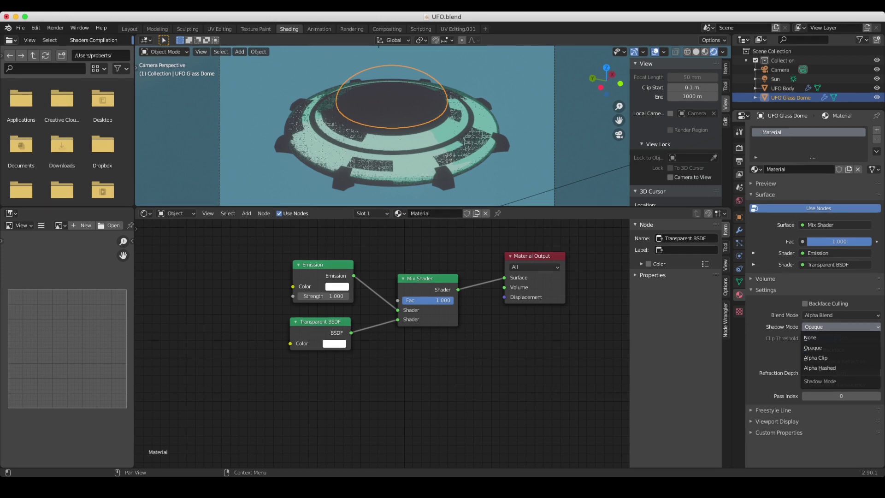
pyautogui.click(820, 368)
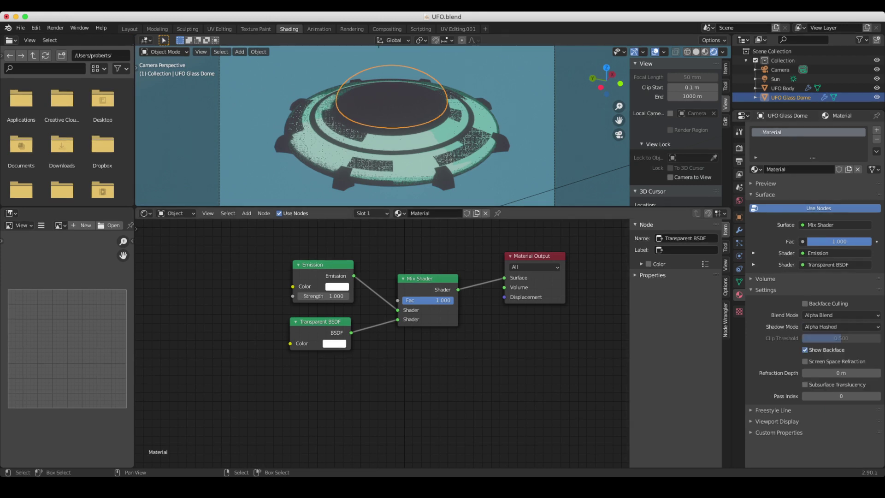
# Try a lower Mix Shader factor, return it to 1.000, and move the Mix Shader node slightly up
pyautogui.moveTo(451, 301); pyautogui.dragTo(426, 301)
pyautogui.moveTo(837, 241); pyautogui.dragTo(871, 241)
pyautogui.moveTo(392, 322); pyautogui.dragTo(367, 376, button='middle')
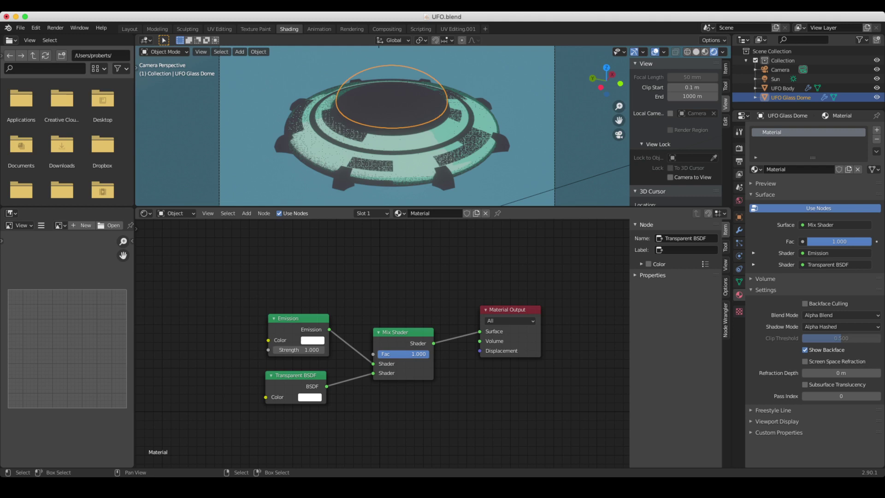
pyautogui.moveTo(401, 332); pyautogui.dragTo(405, 319)
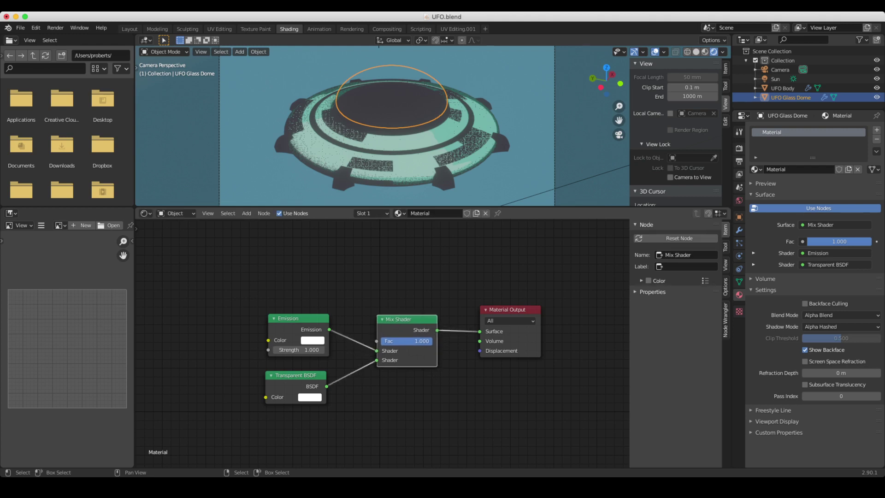
# Add a Glossy BSDF node in the empty area above and before the Emission node
pyautogui.moveTo(404, 320); pyautogui.dragTo(470, 367, button='middle')
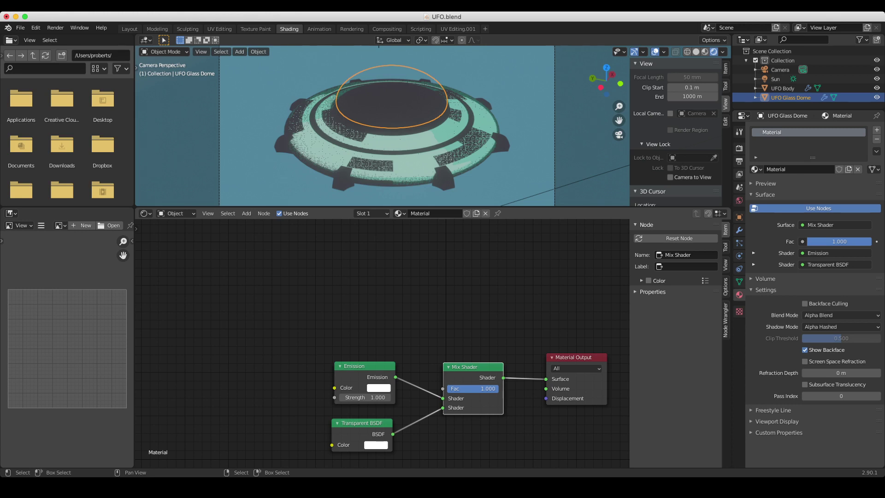
pyautogui.moveTo(397, 323); pyautogui.dragTo(422, 329, button='middle')
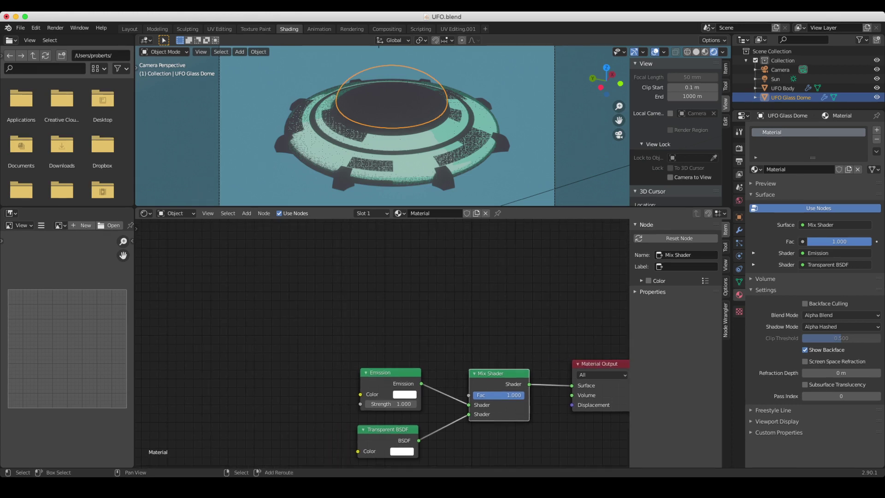
pyautogui.hotkey('shift', 'a')
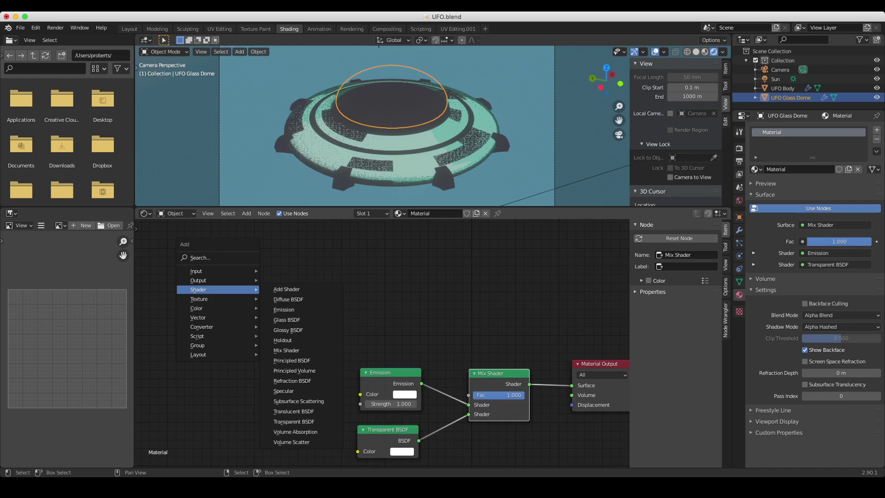
pyautogui.click(288, 330)
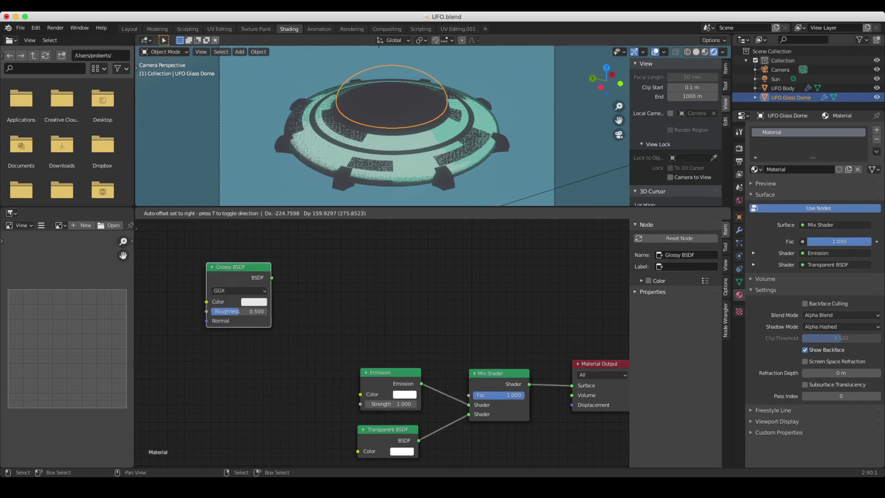
pyautogui.click(221, 277)
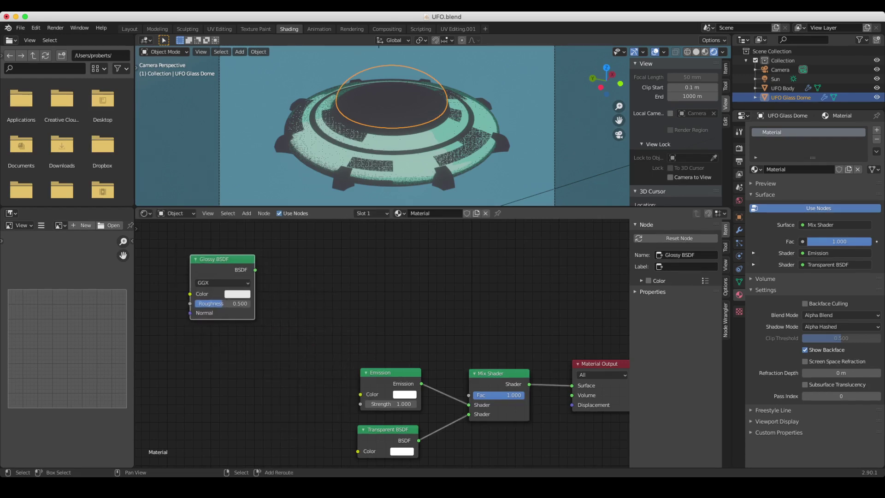
# Search the node list for "shad" and add a Shader to RGB node beside the Glossy BSDF
pyautogui.hotkey('shift', 'a')
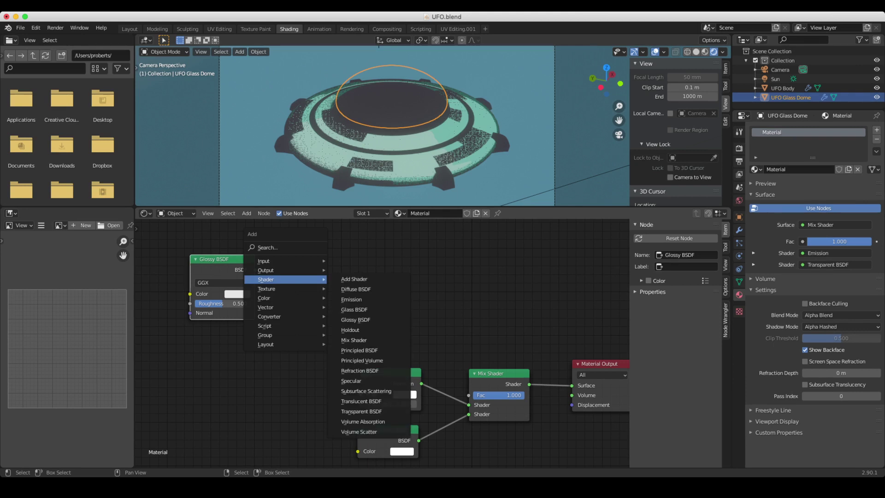
pyautogui.click(267, 248)
pyautogui.write('sh')
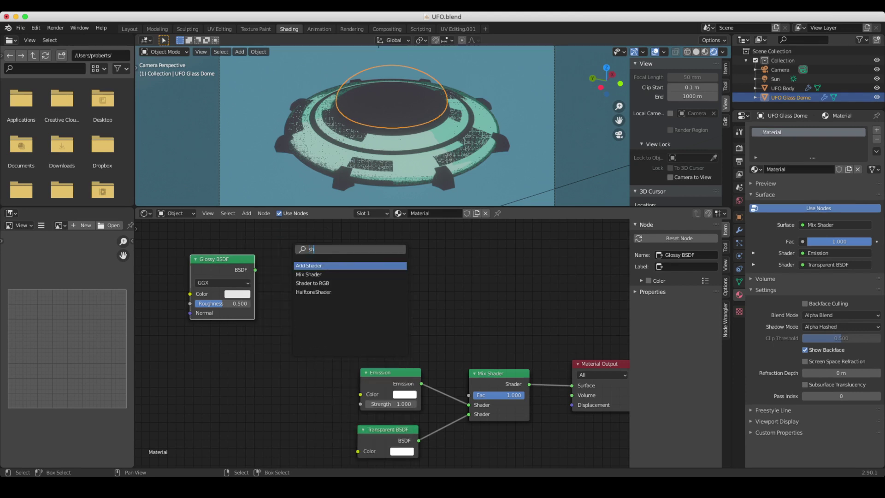
pyautogui.write('ad')
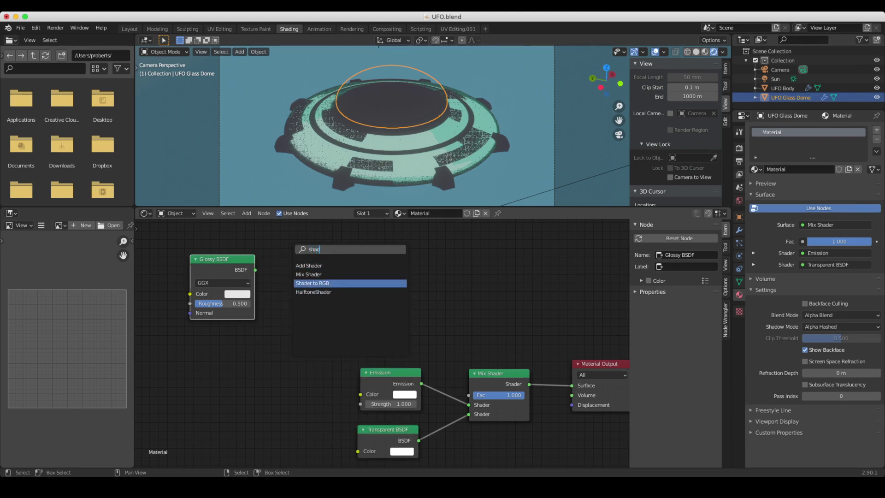
pyautogui.click(313, 284)
pyautogui.click(314, 295)
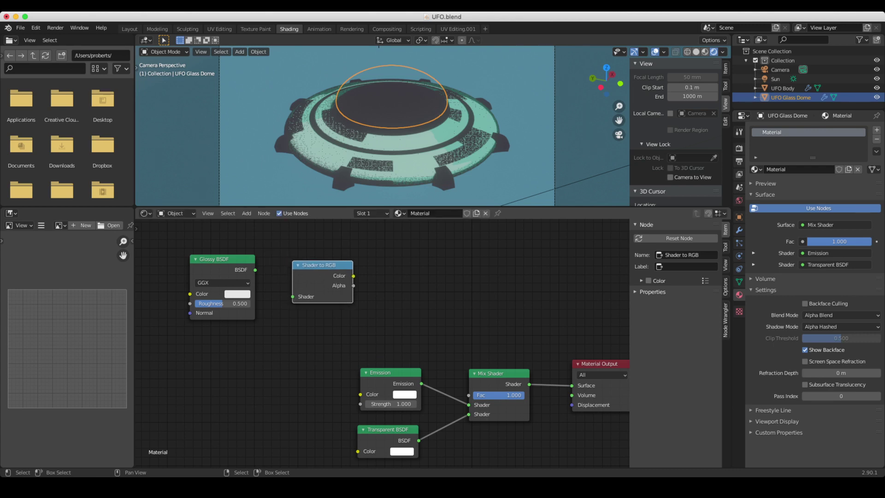
# Link the Glossy BSDF output to the Shader to RGB input and add a ColorRamp node after them
pyautogui.moveTo(255, 270); pyautogui.dragTo(292, 297)
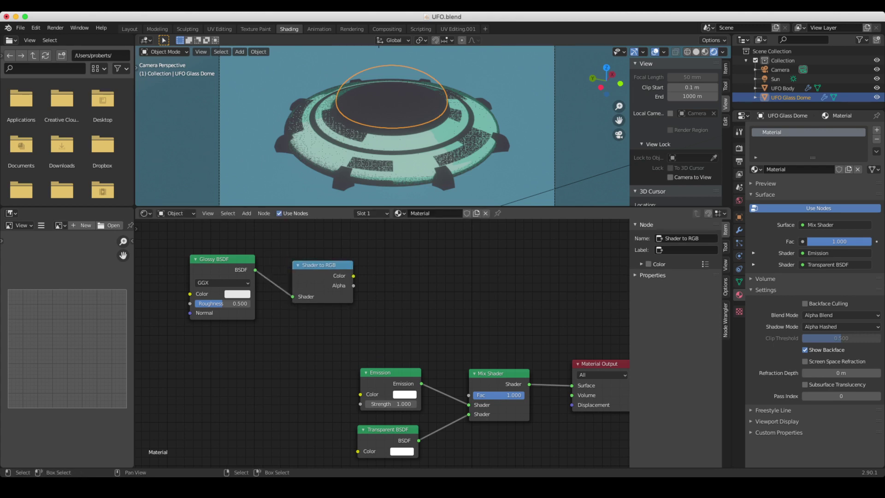
pyautogui.moveTo(319, 266); pyautogui.dragTo(306, 261)
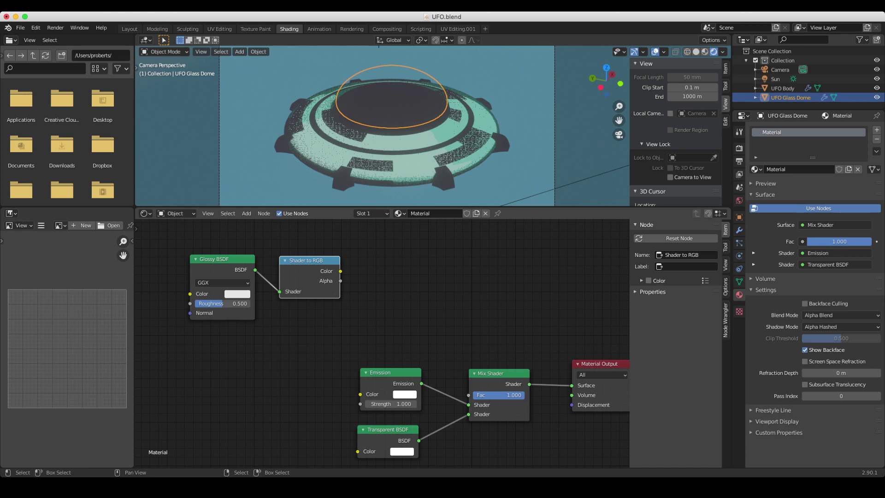
pyautogui.hotkey('shift', 'a')
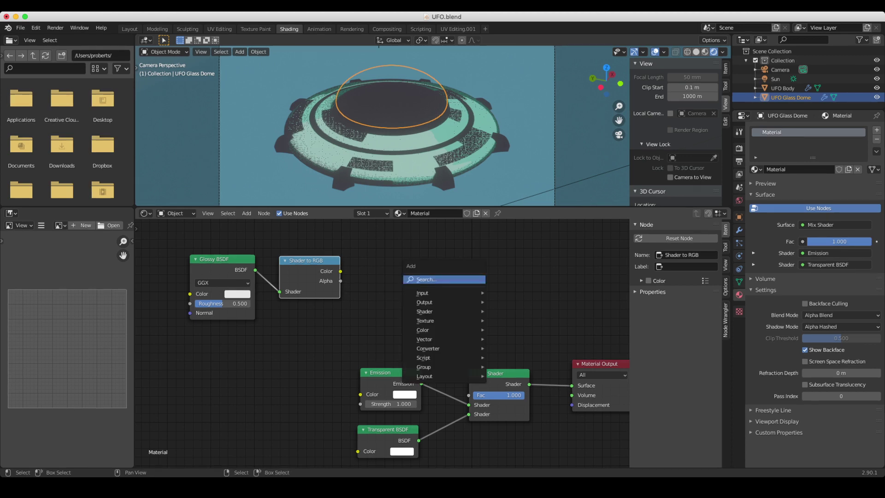
pyautogui.moveTo(428, 348)
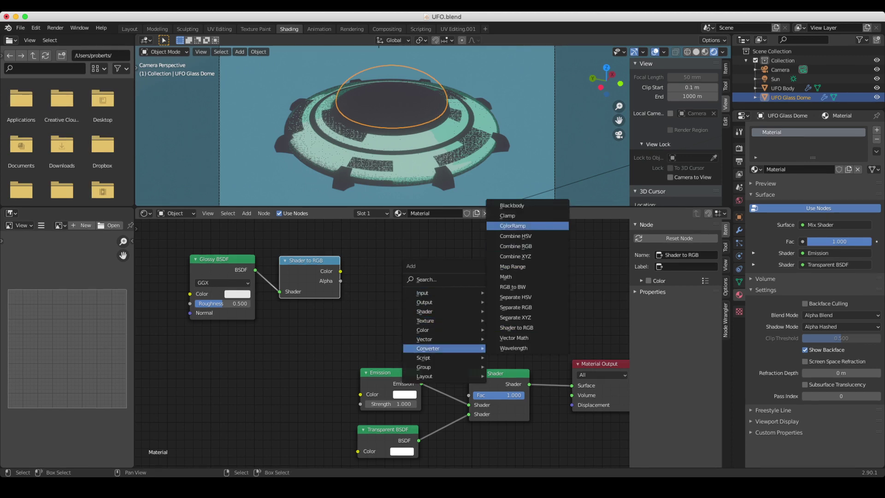
pyautogui.click(512, 225)
pyautogui.click(459, 211)
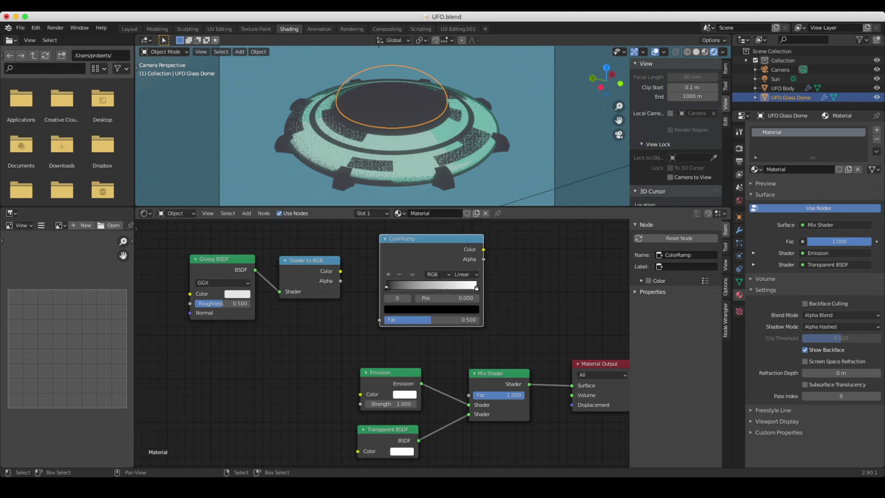
# Set the ColorRamp interpolation to Constant and feed its Fac from the Shader to RGB Color output
pyautogui.click(463, 274)
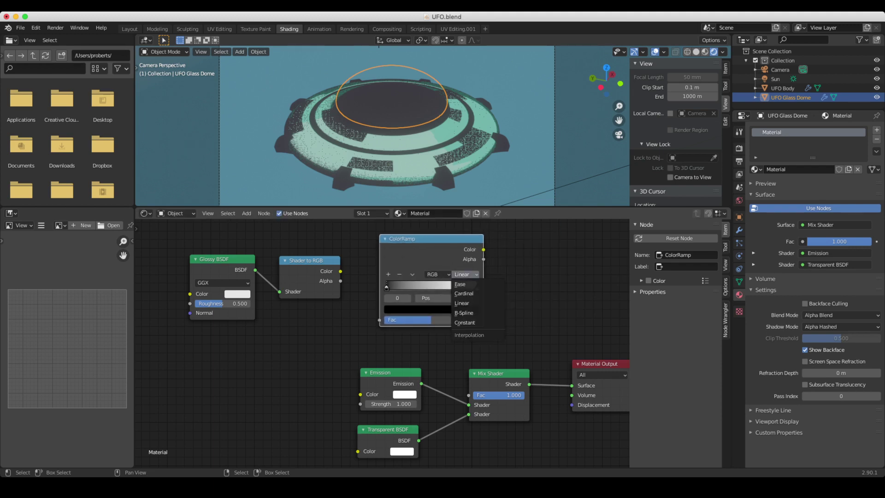
pyautogui.click(465, 322)
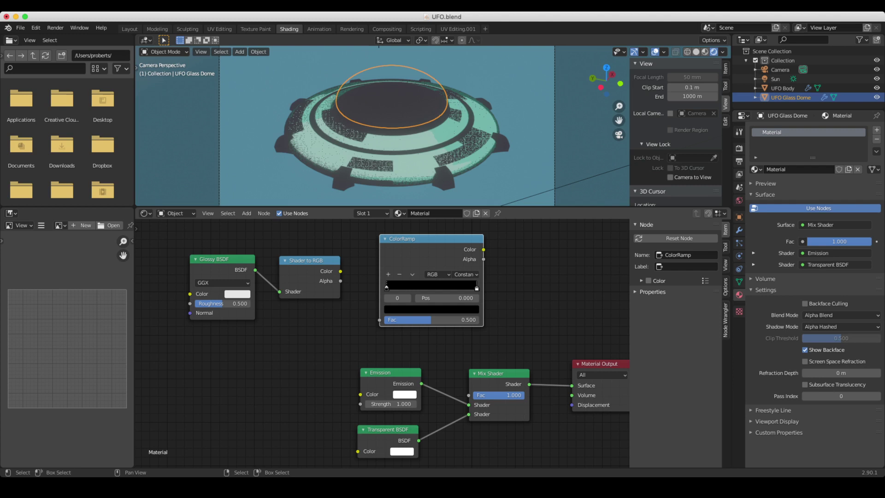
pyautogui.moveTo(340, 271); pyautogui.dragTo(379, 319)
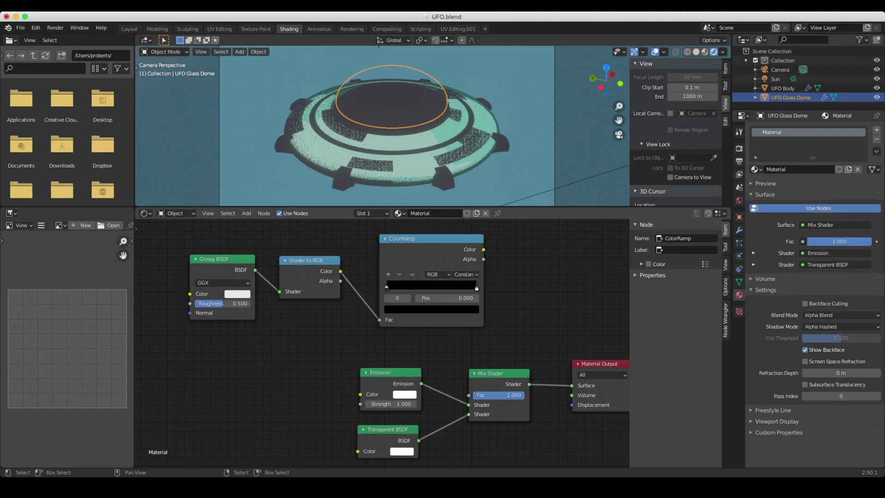
# Preview the ColorRamp on the dome by linking its Color to the Material Output Surface, and set its white stop to position 0.268
pyautogui.keyDown('ctrl'); pyautogui.keyDown('shift'); pyautogui.click(426, 251); pyautogui.keyUp('shift'); pyautogui.keyUp('ctrl')
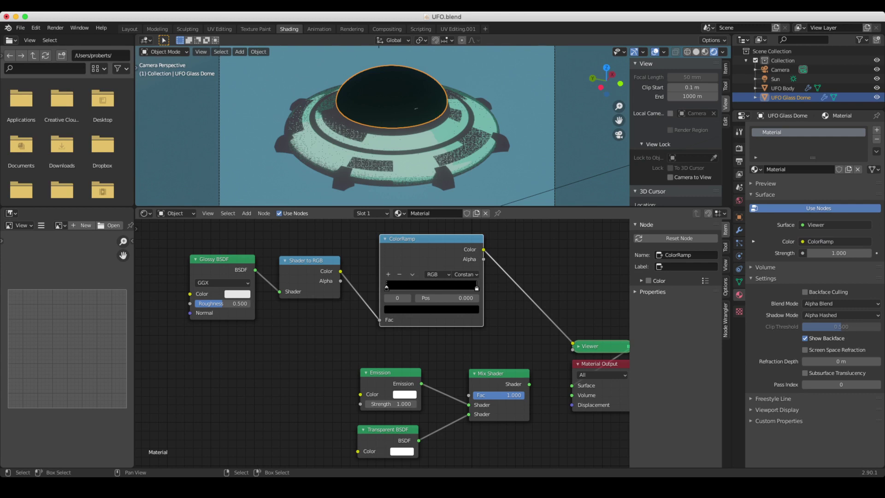
pyautogui.moveTo(469, 326); pyautogui.dragTo(406, 322, button='middle')
pyautogui.moveTo(420, 246); pyautogui.dragTo(509, 382)
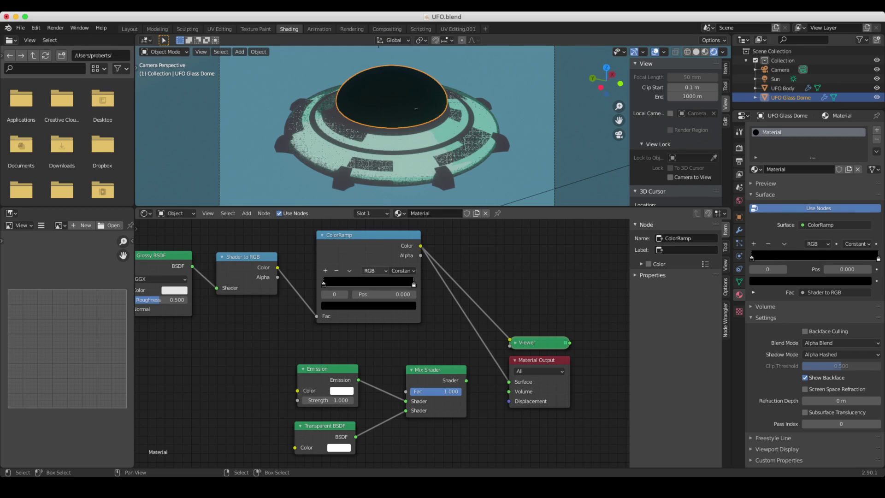
pyautogui.moveTo(879, 259); pyautogui.dragTo(797, 258)
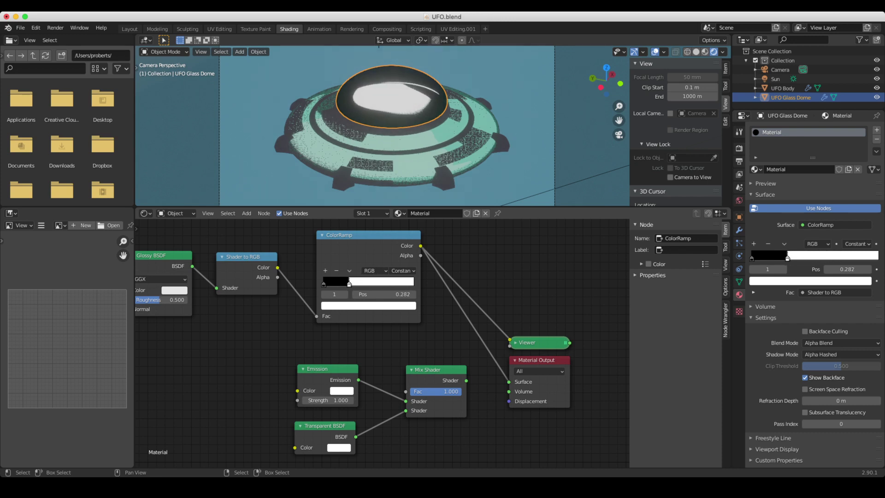
pyautogui.moveTo(349, 284); pyautogui.dragTo(347, 284)
pyautogui.moveTo(785, 257)
pyautogui.mouseDown()
pyautogui.moveTo(793, 258)
pyautogui.moveTo(786, 257)
pyautogui.mouseUp()
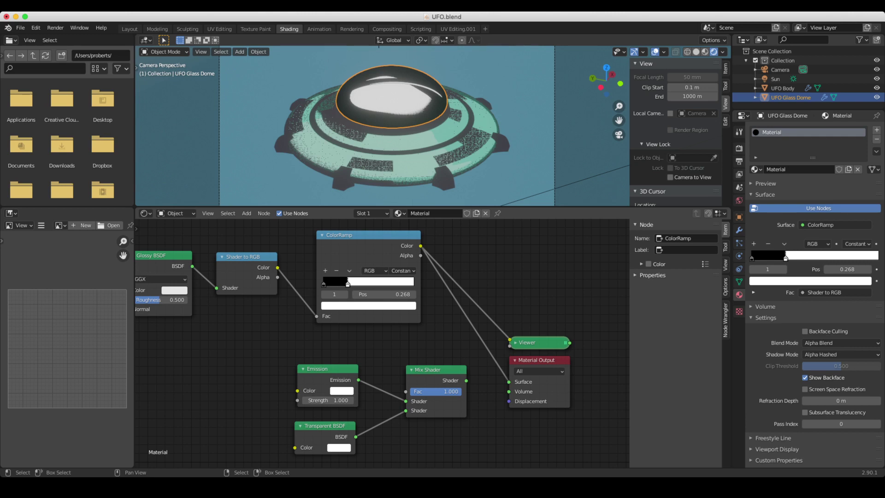
# Make room by shifting the Material Output and Mix Shader nodes away from the shaders, and link the ColorRamp Color to the Mix Shader Fac
pyautogui.moveTo(535, 360); pyautogui.dragTo(563, 359)
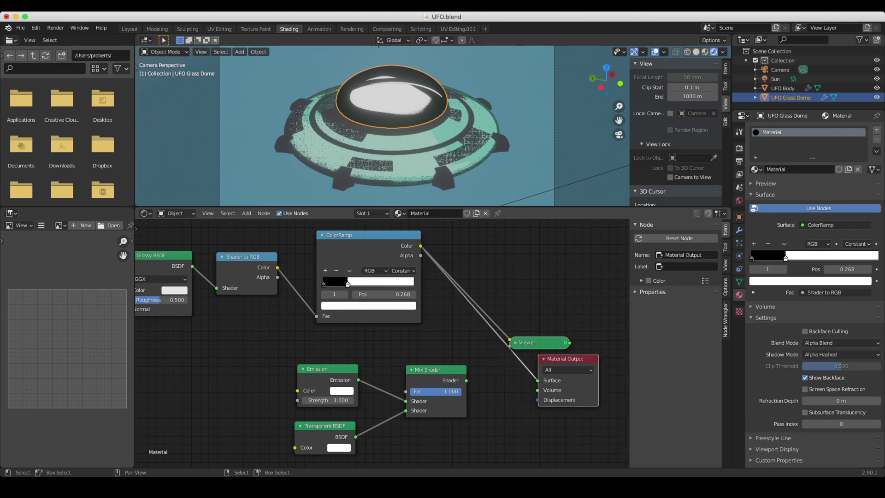
pyautogui.moveTo(436, 370); pyautogui.dragTo(462, 370)
pyautogui.moveTo(421, 246); pyautogui.dragTo(432, 392)
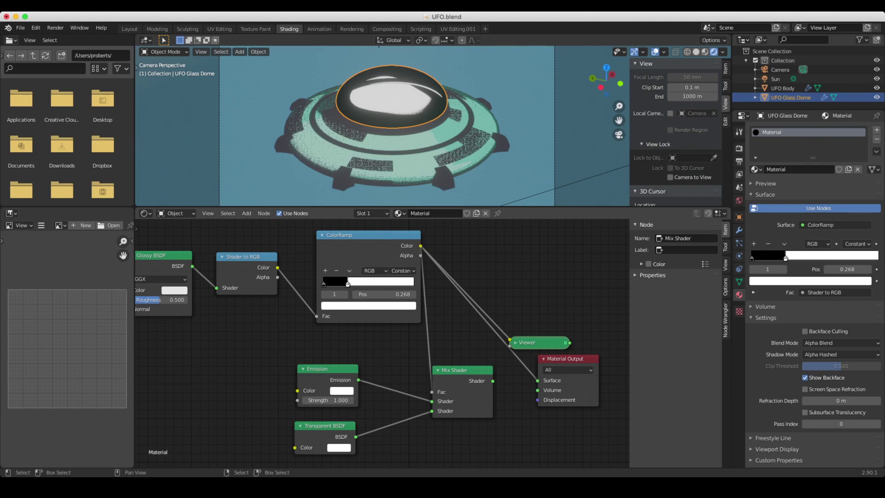
# Delete the Viewer node and link the Mix Shader output to the Material Output Surface
pyautogui.click(538, 343)
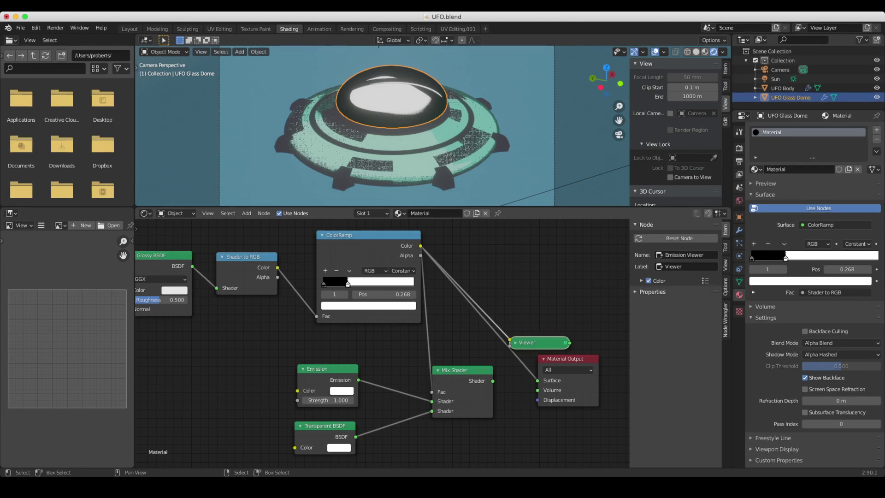
pyautogui.press('x')
pyautogui.moveTo(493, 381); pyautogui.dragTo(537, 380)
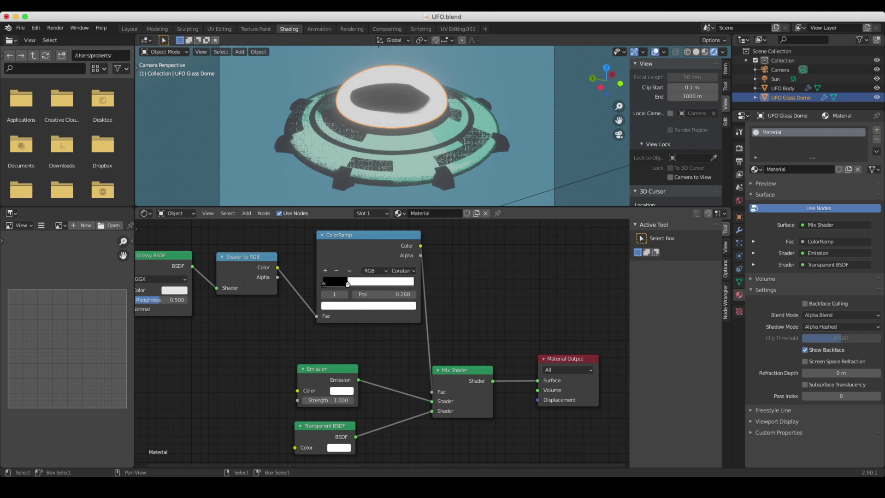
# Swap the Mix Shader inputs so Transparent BSDF comes first and Emission second, and arrange the Transparent BSDF node above Emission
pyautogui.moveTo(324, 426); pyautogui.dragTo(323, 423)
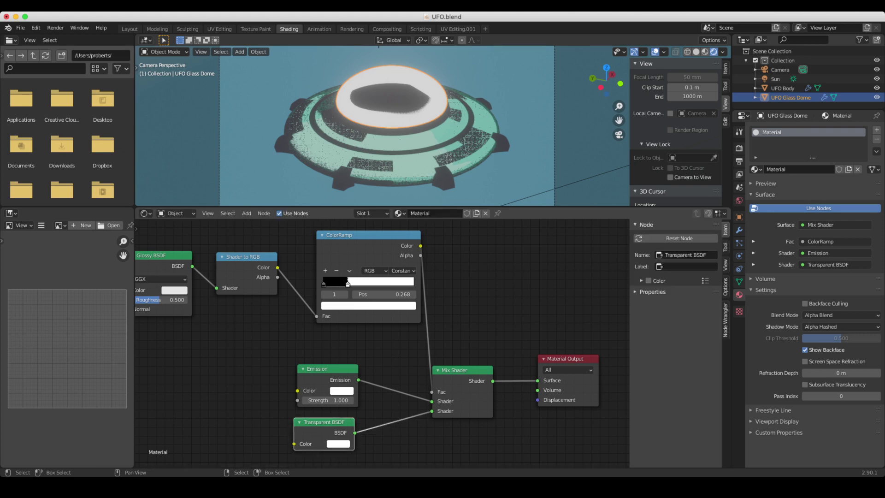
pyautogui.click(422, 405)
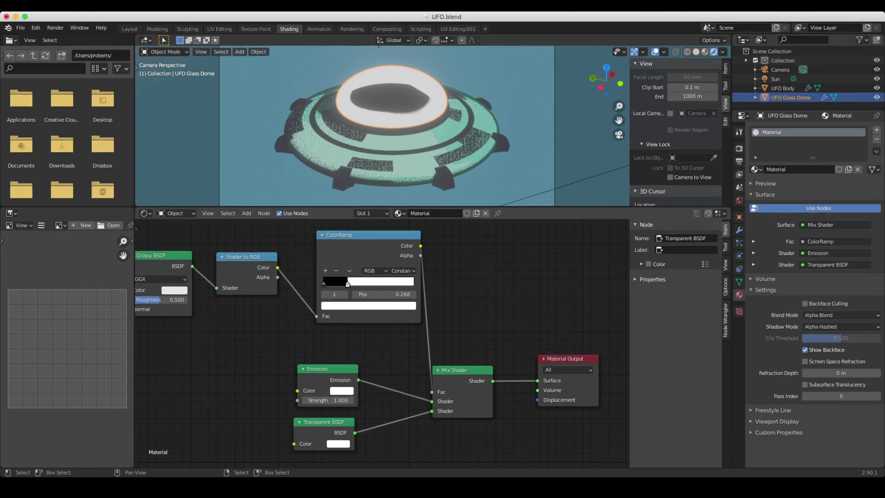
pyautogui.moveTo(432, 402); pyautogui.dragTo(432, 411)
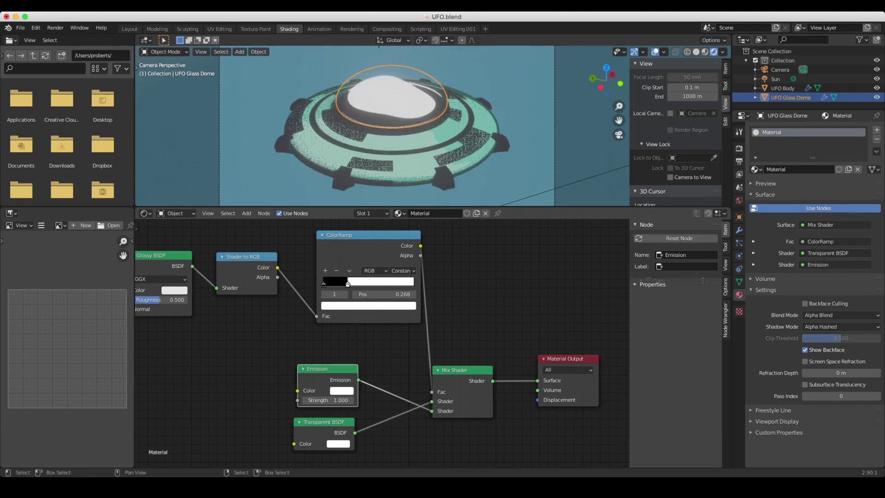
pyautogui.press('g')
pyautogui.moveTo(326, 372); pyautogui.dragTo(326, 372)
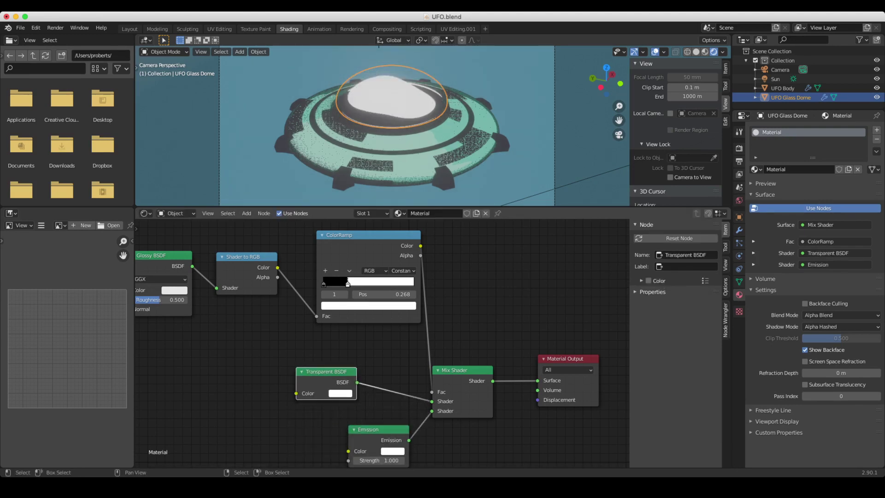
pyautogui.moveTo(376, 429); pyautogui.dragTo(332, 425)
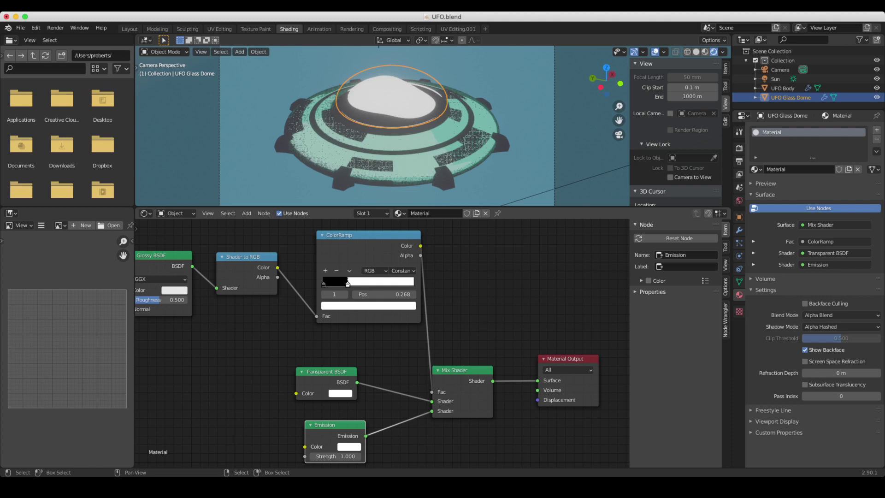
pyautogui.moveTo(326, 371); pyautogui.dragTo(334, 375)
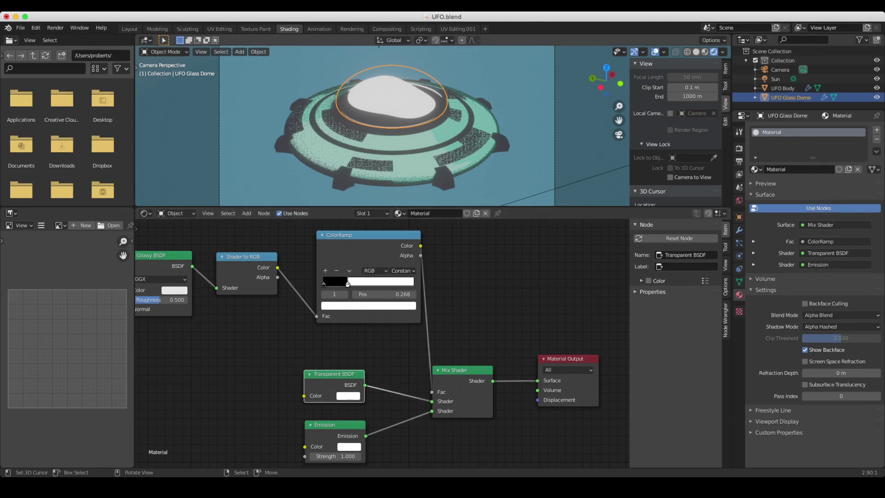
# Enable Camera to View and orbit the camera slightly around the UFO
pyautogui.click(670, 178)
pyautogui.moveTo(461, 138)
pyautogui.mouseDown(button='middle')
pyautogui.moveTo(471, 130)
pyautogui.moveTo(466, 118)
pyautogui.moveTo(456, 121)
pyautogui.moveTo(449, 150)
pyautogui.moveTo(454, 139)
pyautogui.mouseUp(button='middle')
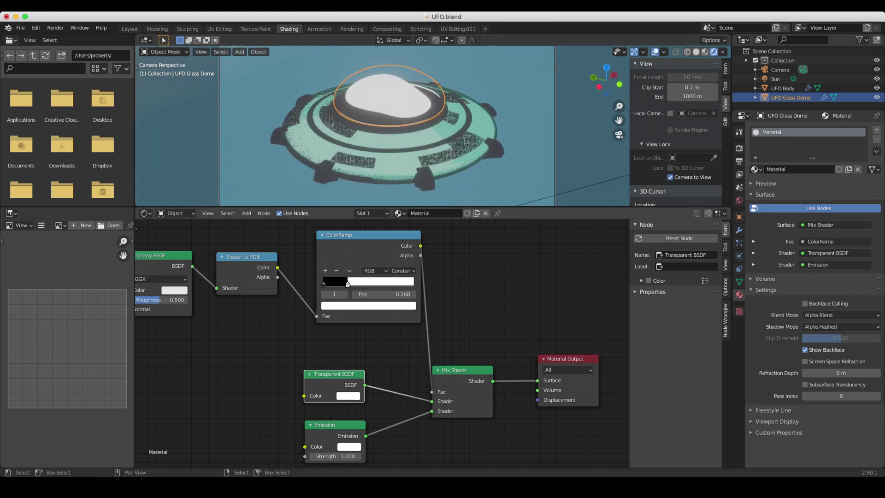
# Set the ColorRamp white stop to position 0.336 and the Glossy BSDF roughness to 0.292, checking the highlights without the dome's selection outline
pyautogui.moveTo(351, 445); pyautogui.dragTo(391, 454, button='middle')
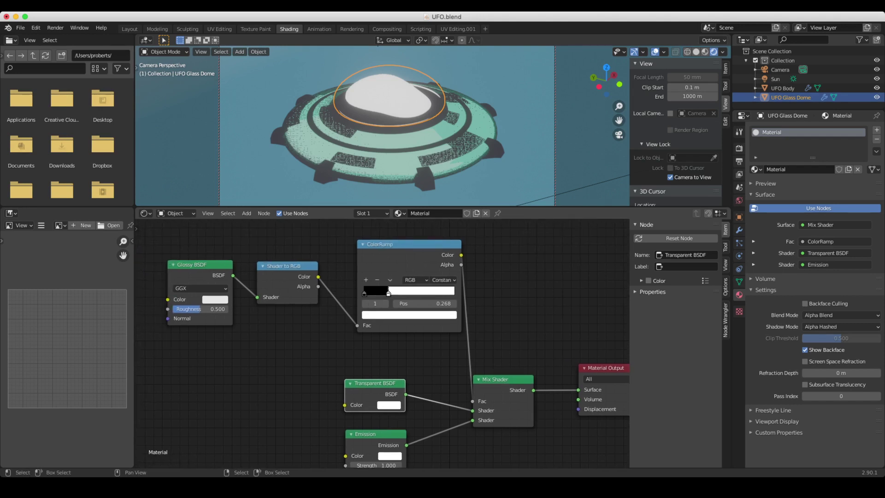
pyautogui.moveTo(389, 291)
pyautogui.mouseDown()
pyautogui.moveTo(381, 291)
pyautogui.moveTo(395, 291)
pyautogui.mouseUp()
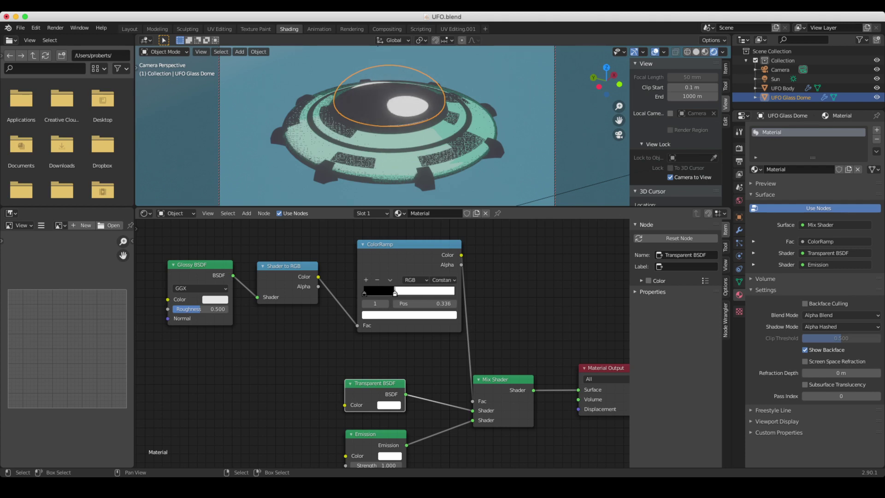
pyautogui.moveTo(201, 310)
pyautogui.mouseDown()
pyautogui.moveTo(193, 309)
pyautogui.moveTo(213, 310)
pyautogui.moveTo(199, 309)
pyautogui.mouseUp()
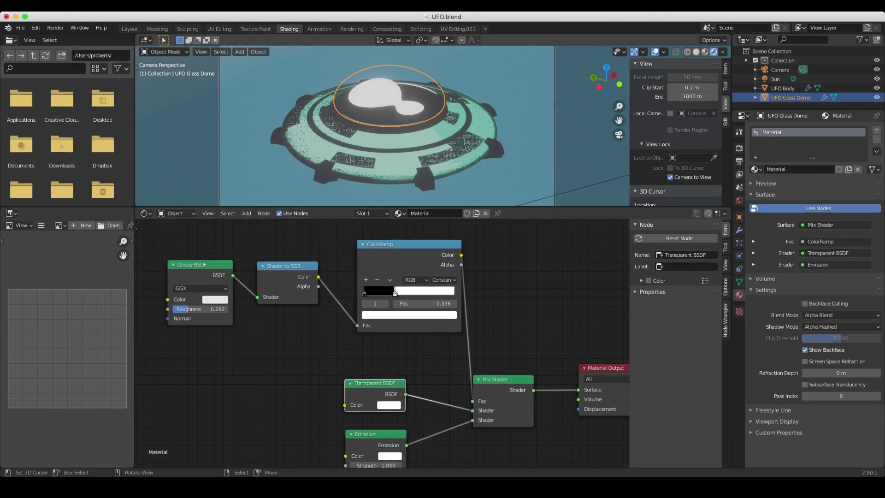
pyautogui.hotkey('alt', 'a')
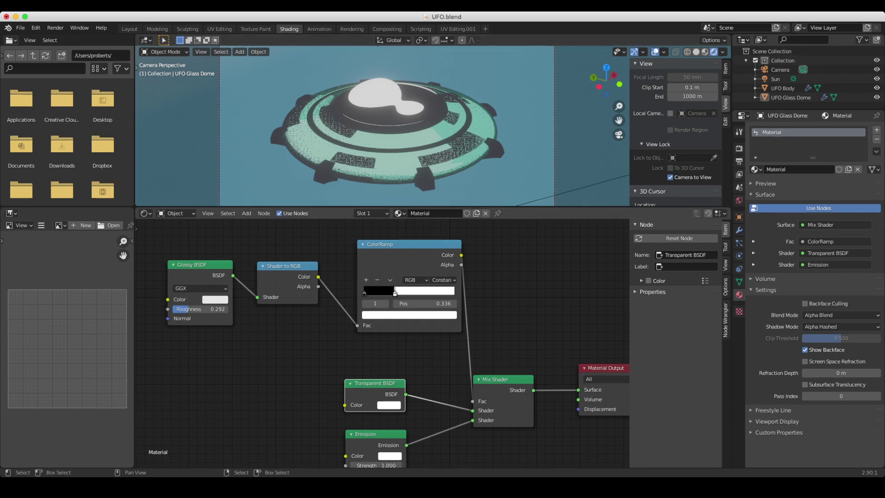
pyautogui.rightClick(390, 97)
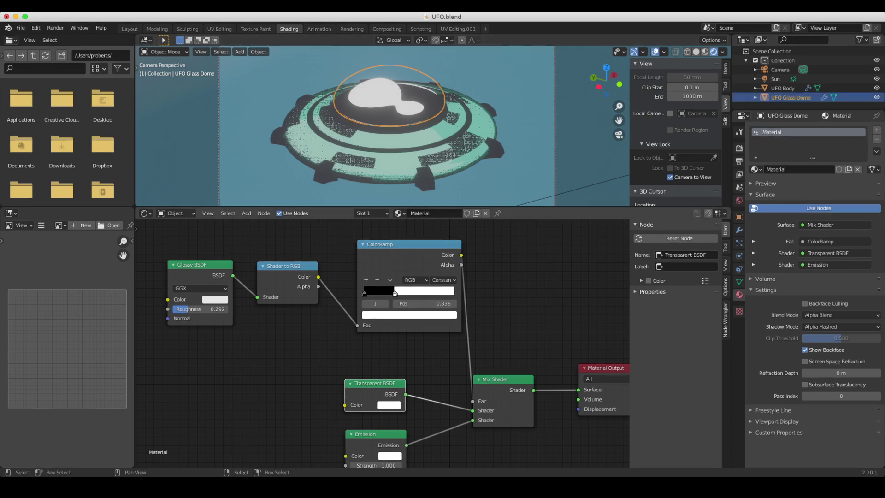
# Move the ColorRamp, Shader to RGB and Glossy BSDF nodes down closer to the Transparent BSDF and Mix Shader nodes
pyautogui.scroll(-3, 382, 344)
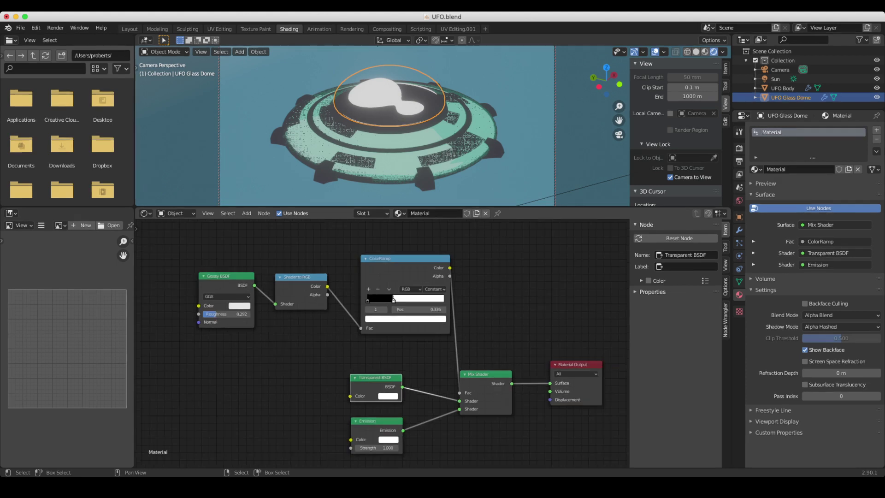
pyautogui.keyDown('alt'); pyautogui.moveTo(383, 343); pyautogui.dragTo(373, 368); pyautogui.keyUp('alt')
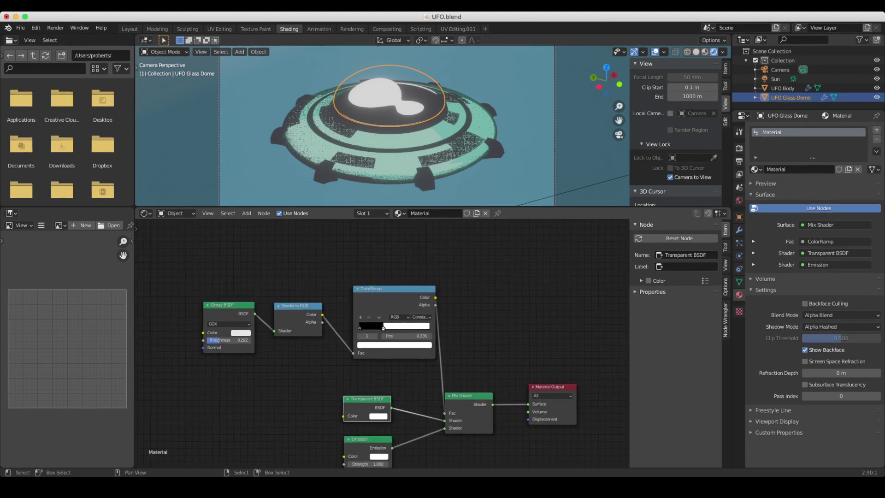
pyautogui.moveTo(388, 289); pyautogui.dragTo(371, 312)
pyautogui.moveTo(297, 307); pyautogui.dragTo(288, 323)
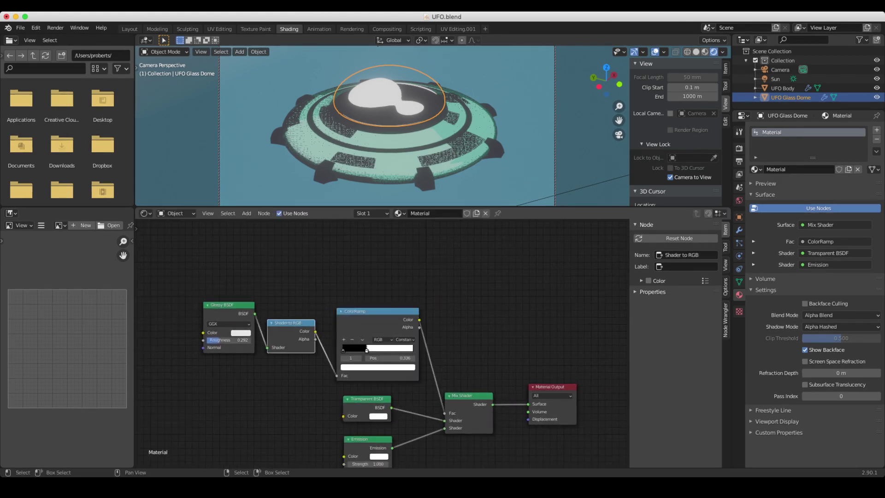
pyautogui.moveTo(226, 305); pyautogui.dragTo(219, 327)
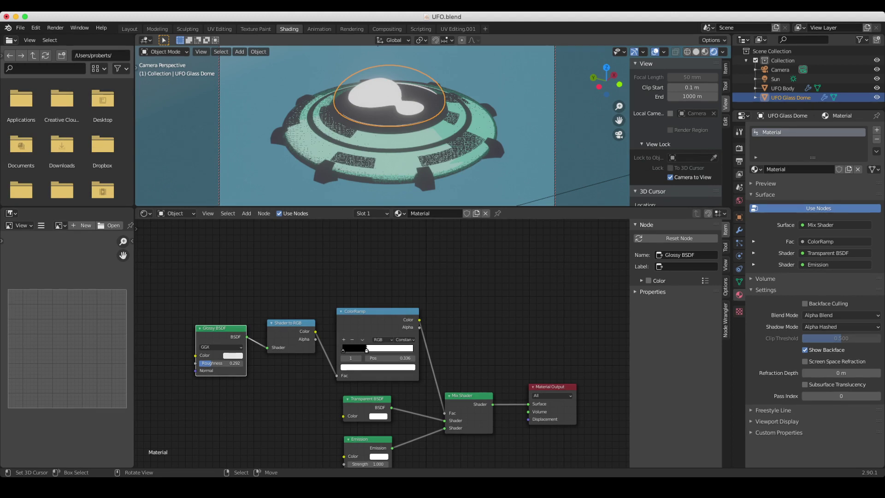
# Add a Layer Weight node above the Glossy BSDF node
pyautogui.hotkey('alt', 'a')
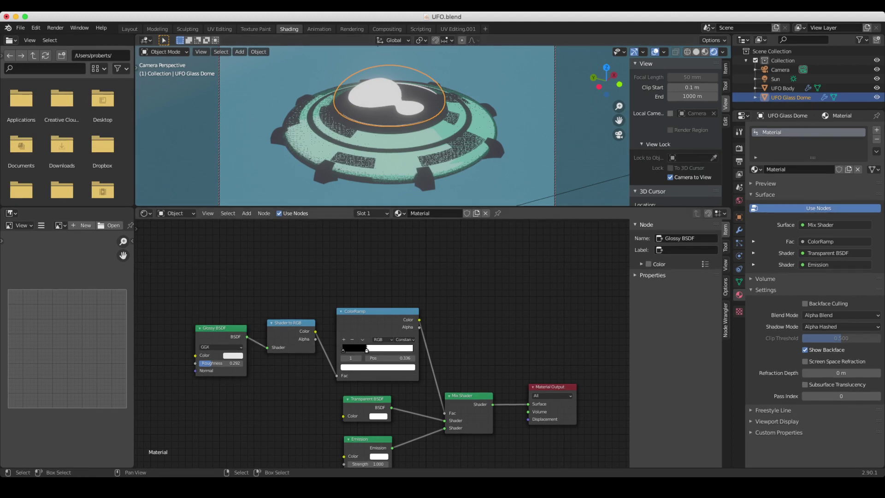
pyautogui.hotkey('shift', 'a')
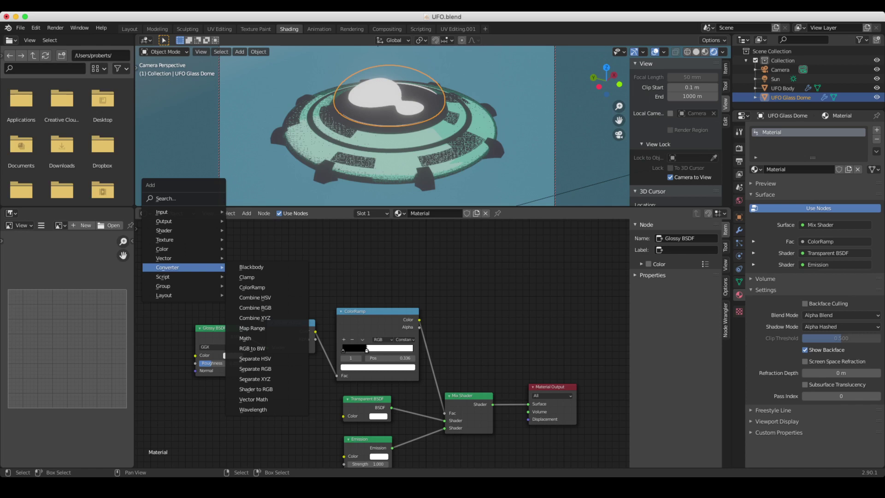
pyautogui.moveTo(166, 212)
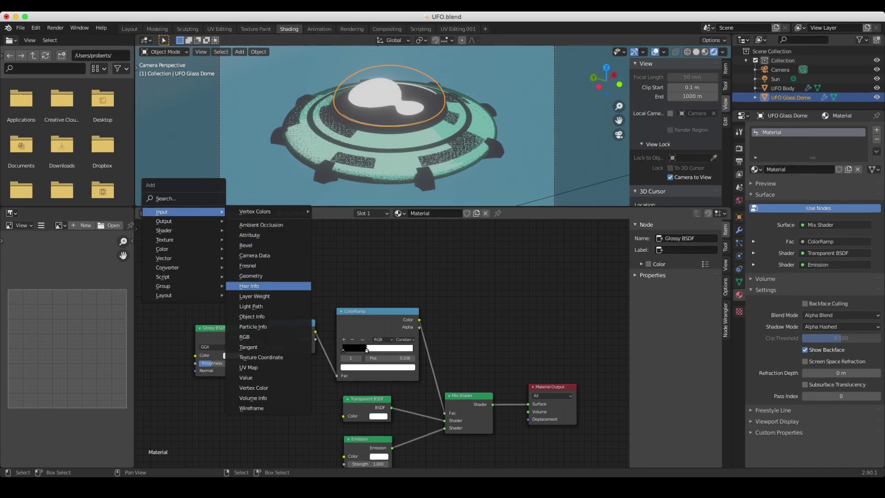
pyautogui.click(255, 296)
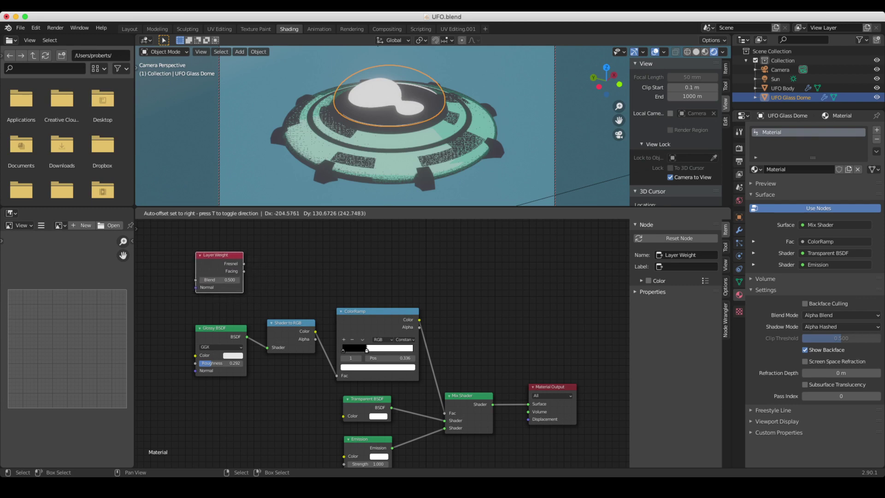
pyautogui.click(219, 275)
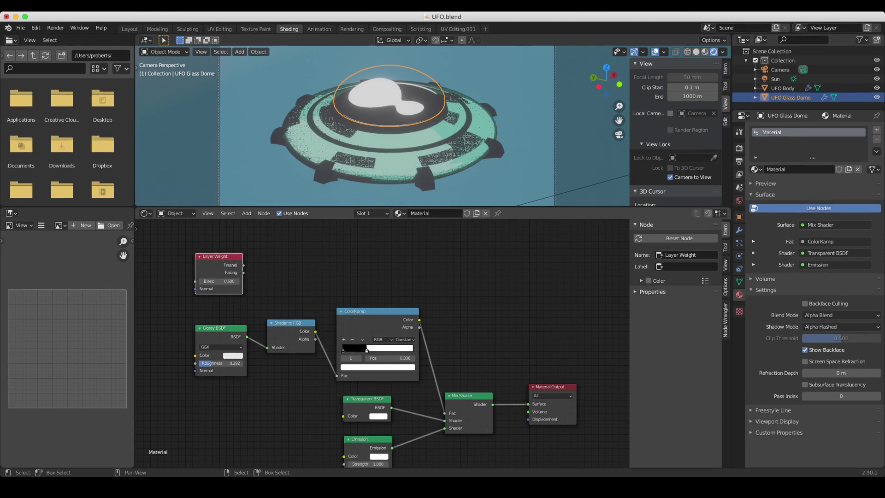
# Preview the Layer Weight node's Facing output on the dome and set its Blend to 0.100
pyautogui.keyDown('ctrl'); pyautogui.keyDown('shift'); pyautogui.click(219, 277); pyautogui.keyUp('shift'); pyautogui.keyUp('ctrl')
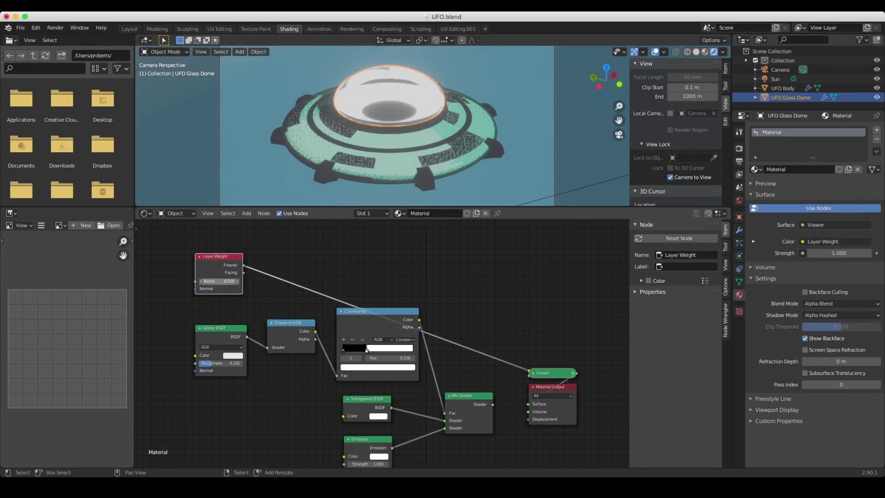
pyautogui.keyDown('ctrl'); pyautogui.keyDown('shift'); pyautogui.click(219, 276); pyautogui.keyUp('shift'); pyautogui.keyUp('ctrl')
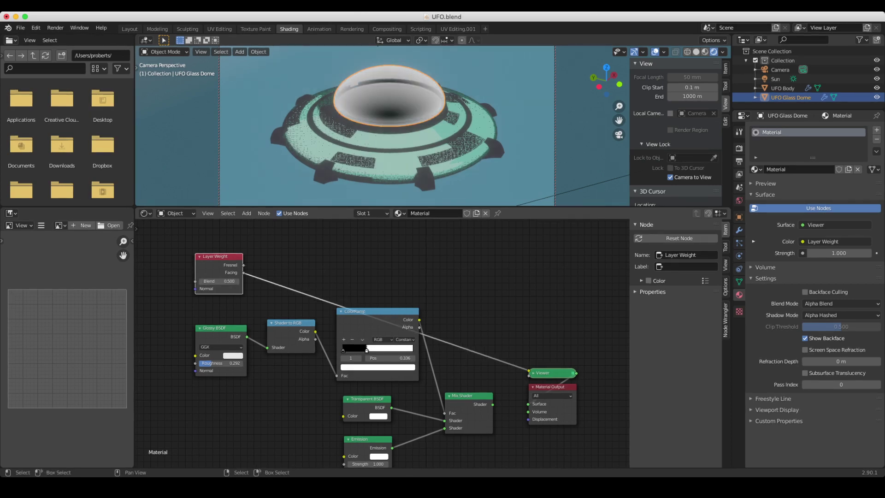
pyautogui.moveTo(219, 281)
pyautogui.mouseDown()
pyautogui.moveTo(196, 282)
pyautogui.moveTo(208, 281)
pyautogui.mouseUp()
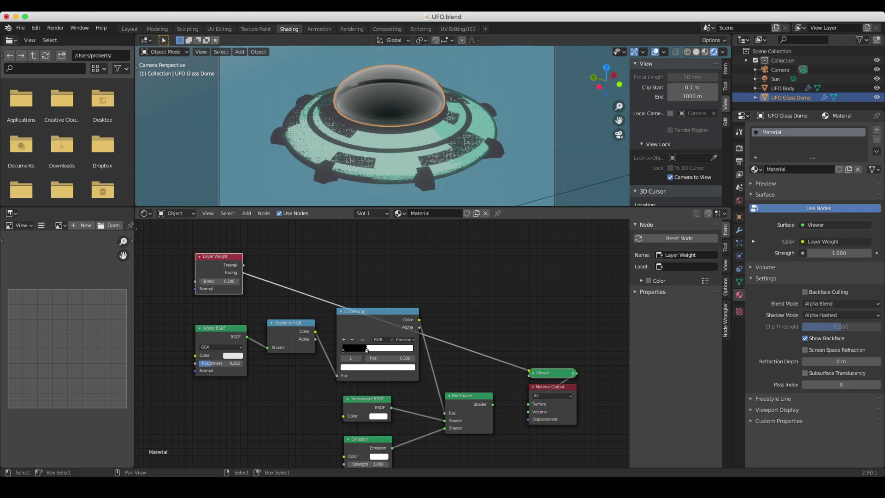
# Duplicate the ColorRamp above the original, feed the Layer Weight Facing output into its Fac, and preview the copy on the dome
pyautogui.click(375, 323)
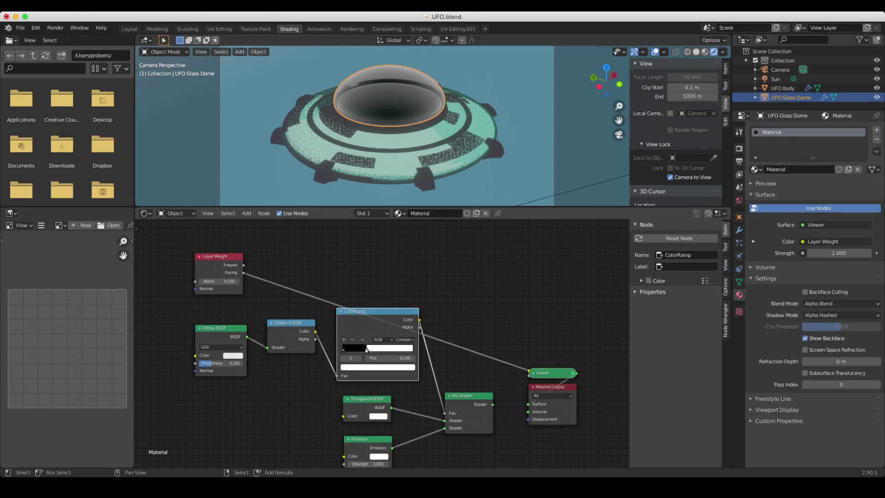
pyautogui.hotkey('shift', 'd')
pyautogui.click(363, 241)
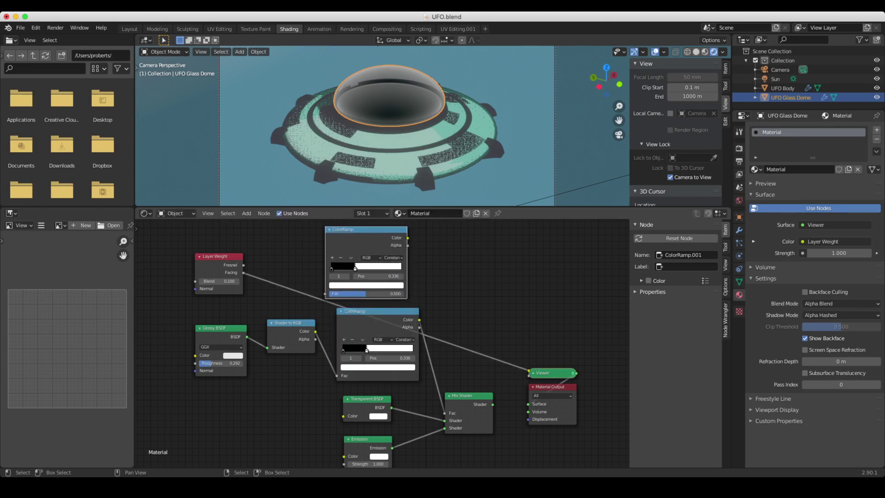
pyautogui.moveTo(243, 272); pyautogui.dragTo(329, 293)
pyautogui.keyDown('ctrl'); pyautogui.keyDown('shift'); pyautogui.click(365, 239); pyautogui.keyUp('shift'); pyautogui.keyUp('ctrl')
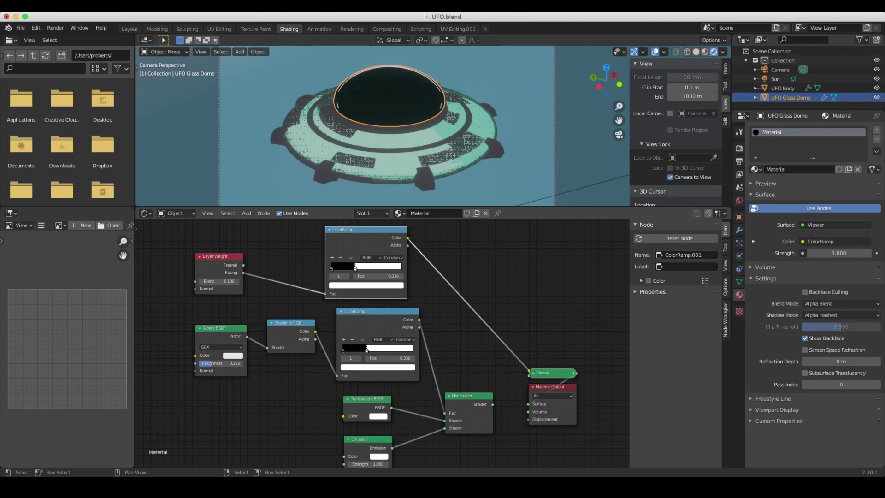
# Set the upper ColorRamp's white stop to position 0.236 and try Layer Weight Blend at 0.300 before returning it to 0.100
pyautogui.moveTo(355, 268); pyautogui.dragTo(348, 268)
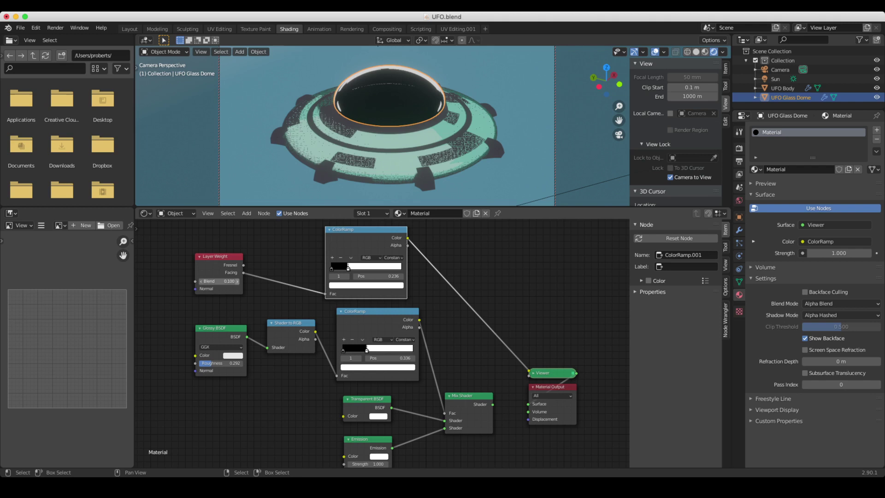
pyautogui.click(237, 282)
pyautogui.click(237, 281)
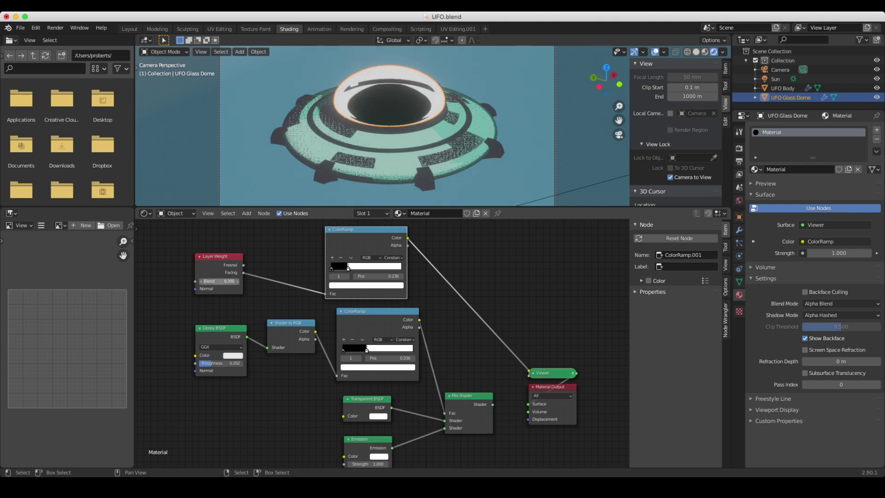
pyautogui.click(201, 282)
pyautogui.click(201, 281)
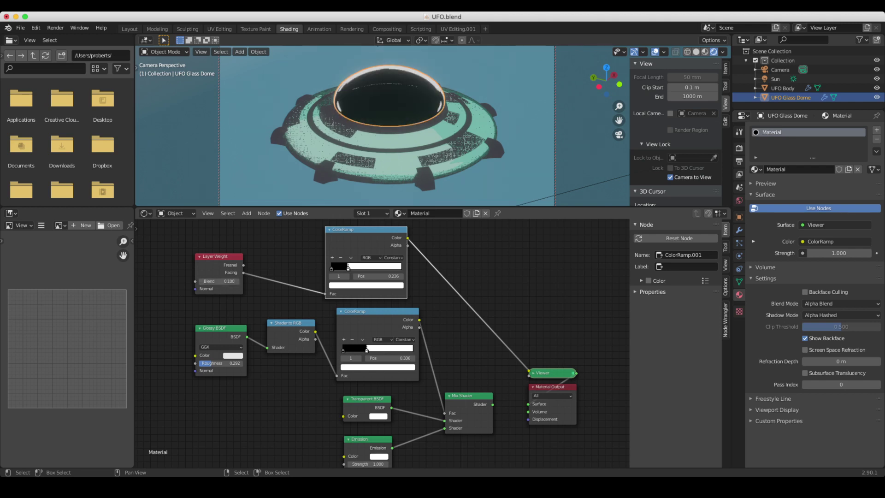
# Shift the Glossy BSDF, Shader to RGB and both ColorRamp nodes leftward to make room before the Mix Shader
pyautogui.moveTo(221, 328); pyautogui.dragTo(203, 327)
pyautogui.moveTo(293, 323); pyautogui.dragTo(282, 326)
pyautogui.moveTo(437, 232); pyautogui.dragTo(359, 322)
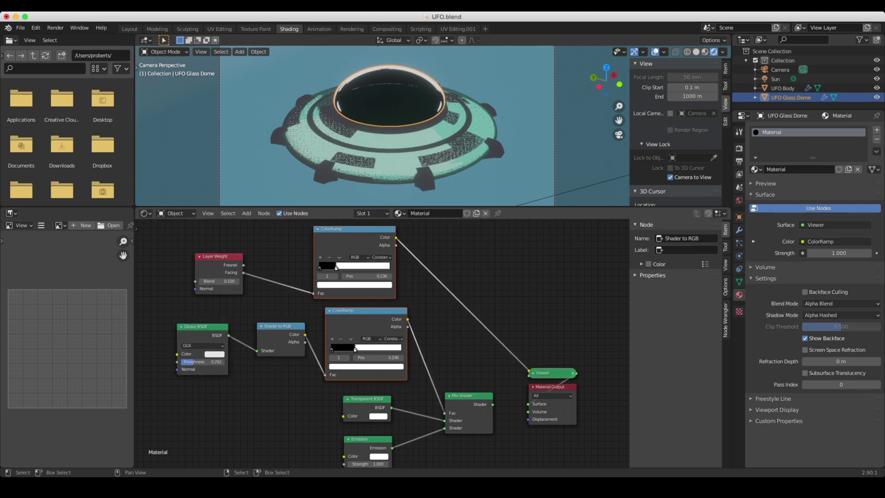
# Add a MixRGB node after the ColorRamps, with the upper ramp feeding Color1 and the lower ramp's Color feeding Color2
pyautogui.hotkey('alt', 'a')
pyautogui.hotkey('shift', 'a')
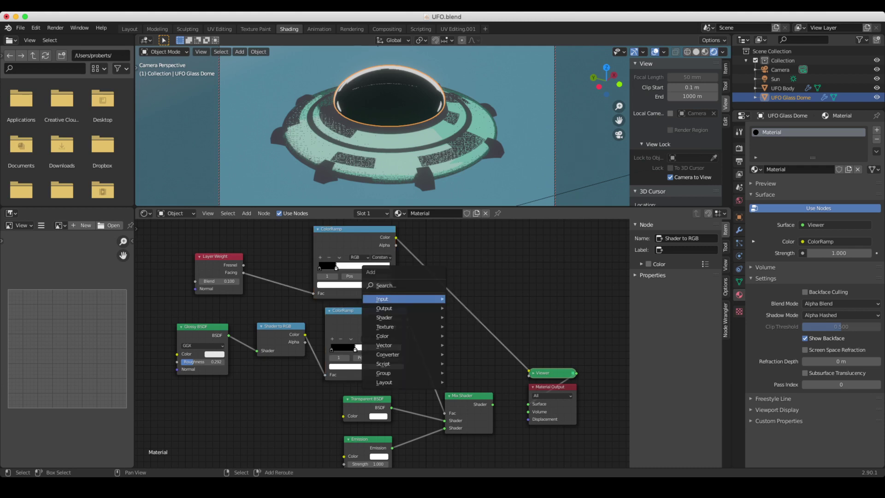
pyautogui.moveTo(403, 299)
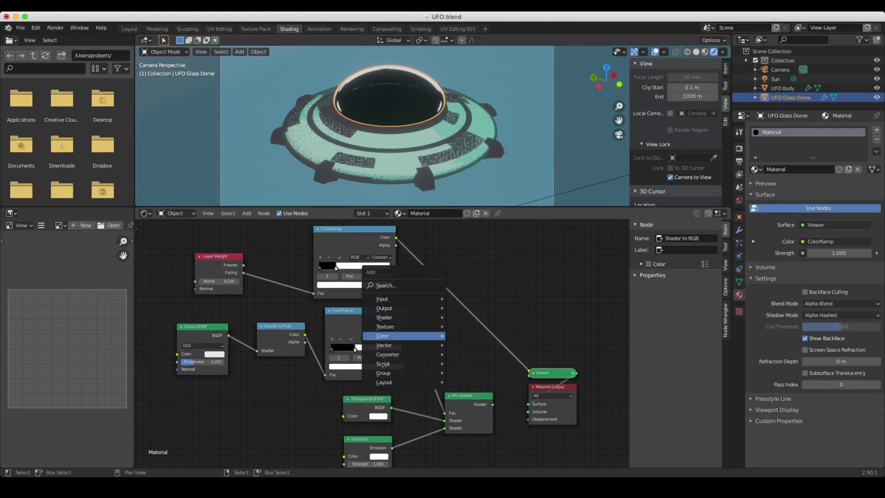
pyautogui.moveTo(401, 336)
pyautogui.click(468, 386)
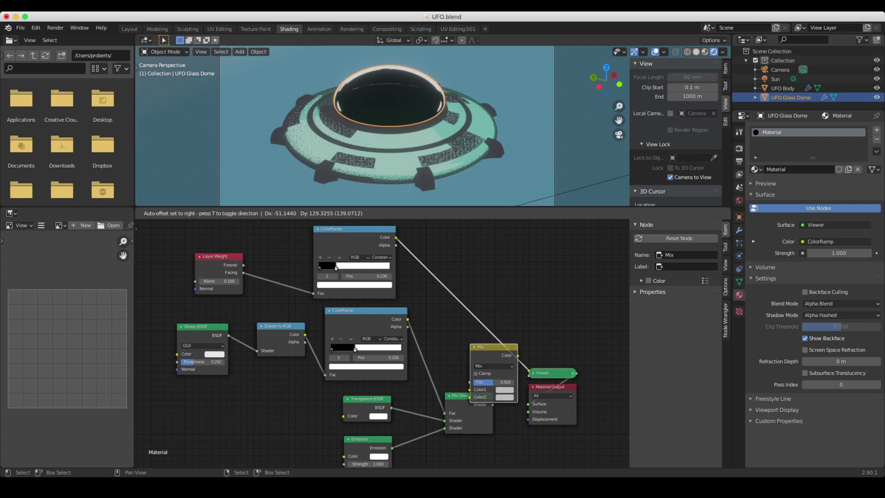
pyautogui.click(429, 317)
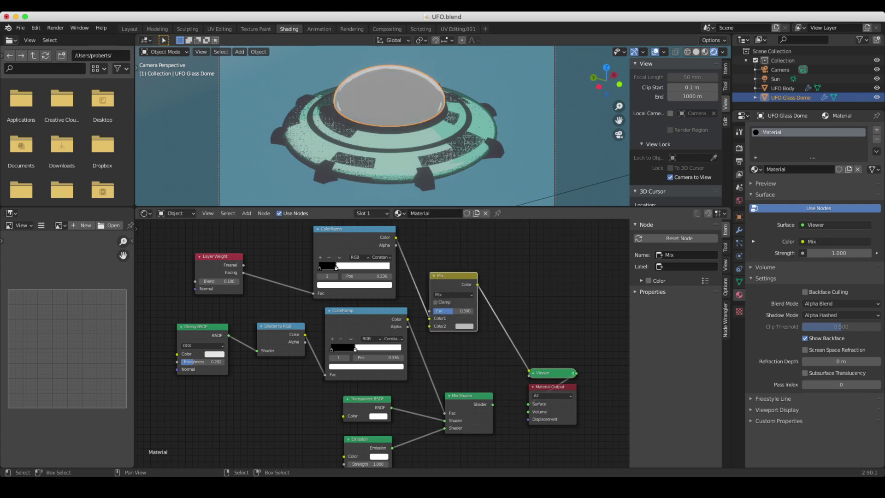
pyautogui.moveTo(408, 319); pyautogui.dragTo(430, 326)
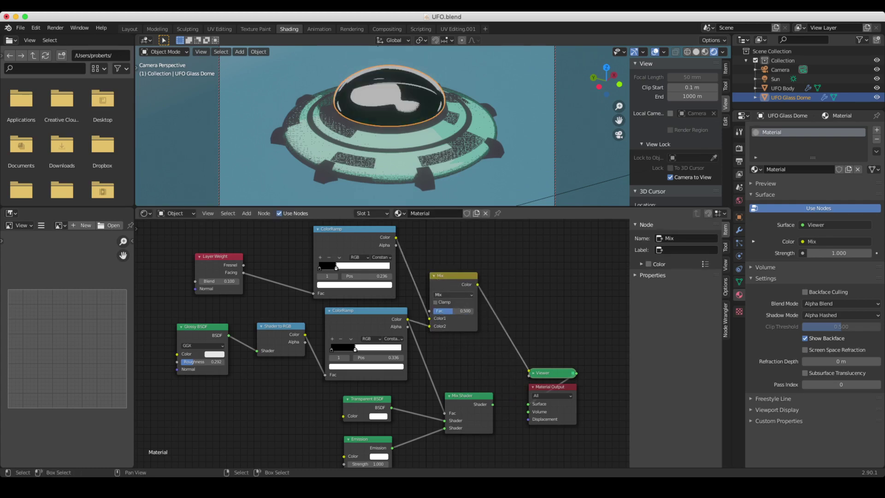
# Set the MixRGB node to Add with Fac 1.000, link it to the Mix Shader's Fac, and reconnect the Mix Shader to Material Output
pyautogui.click(454, 294)
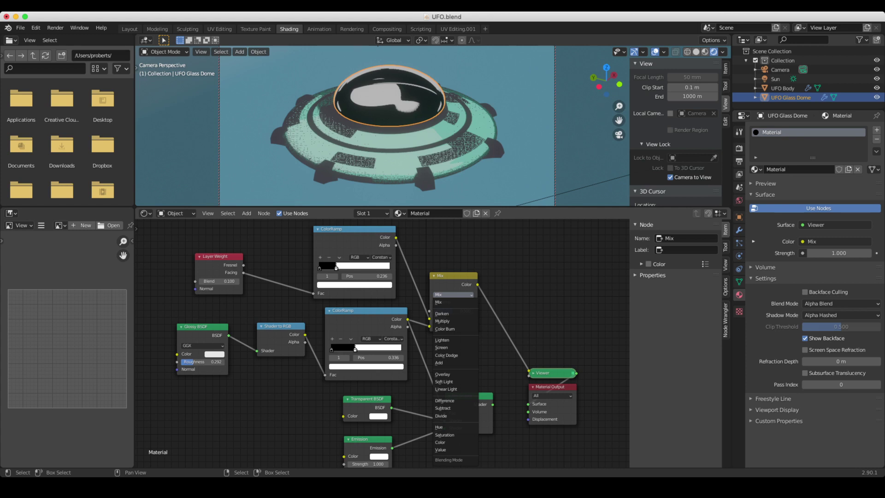
pyautogui.click(439, 363)
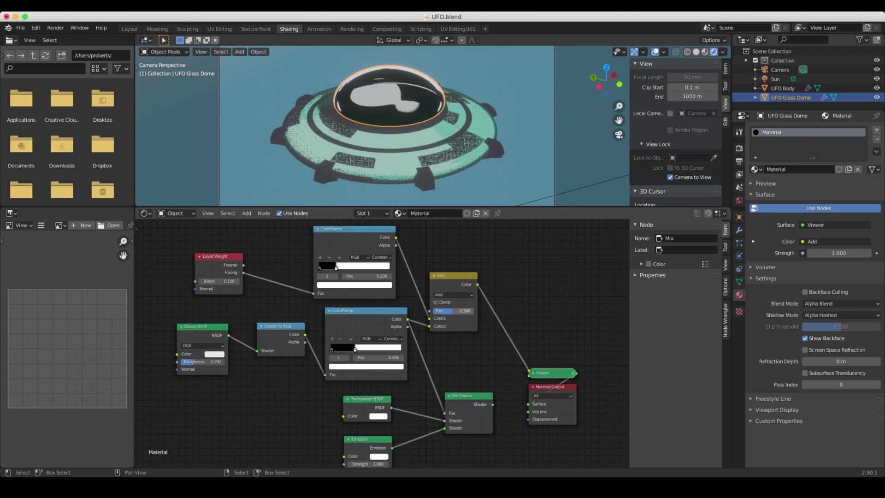
pyautogui.moveTo(454, 310); pyautogui.dragTo(529, 404)
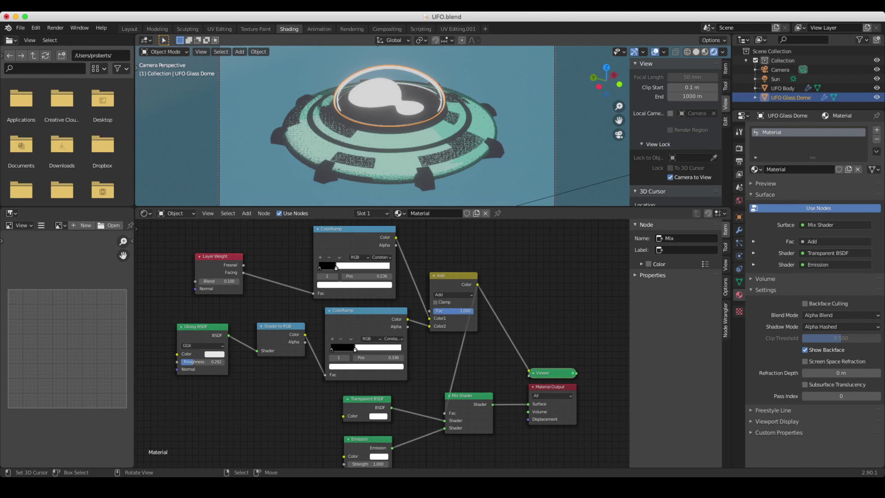
# Orbit the camera lower around the UFO, render the image, and examine the dome's highlights and rim in the Compositing workspace before returning to Shading
pyautogui.moveTo(396, 134); pyautogui.dragTo(420, 156, button='middle')
pyautogui.click(56, 28)
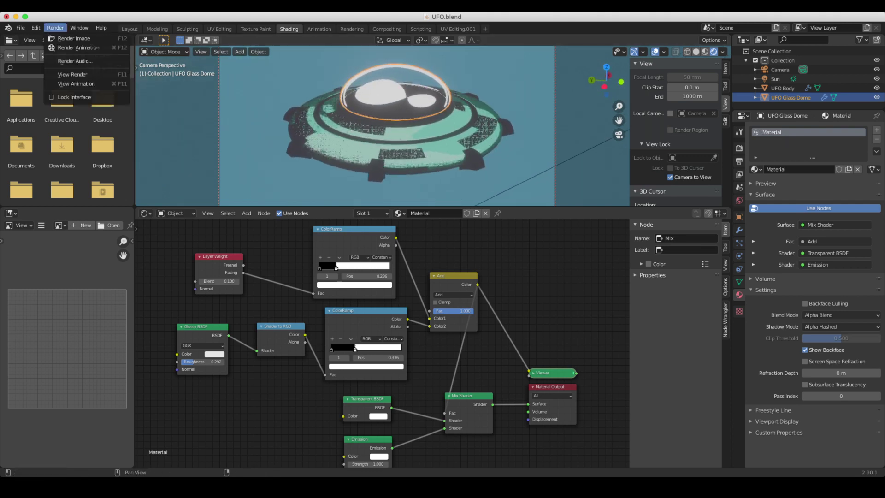
pyautogui.click(74, 38)
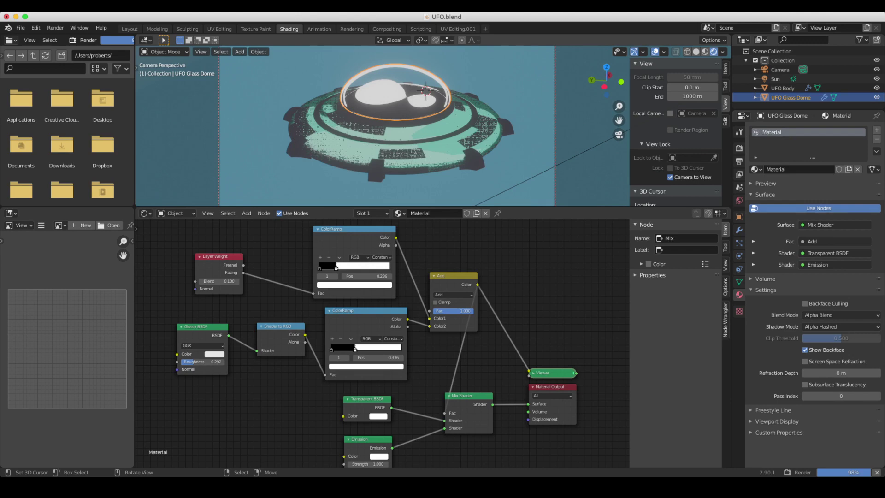
pyautogui.click(387, 29)
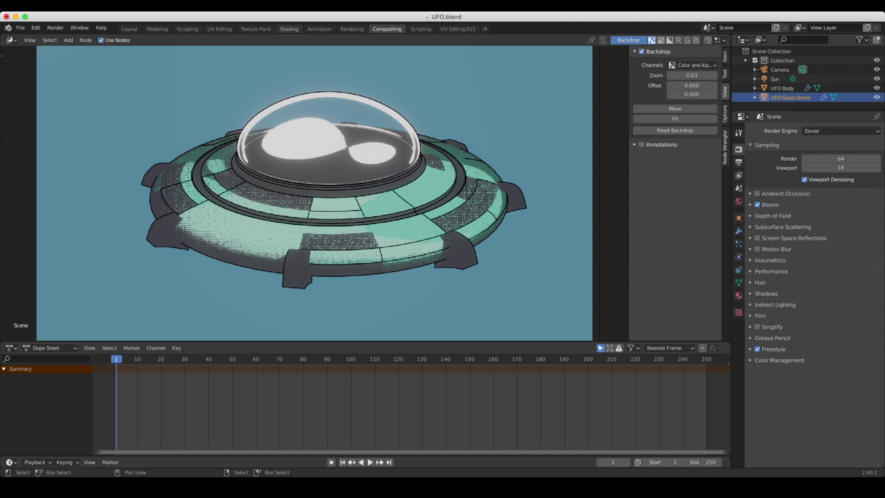
pyautogui.click(289, 29)
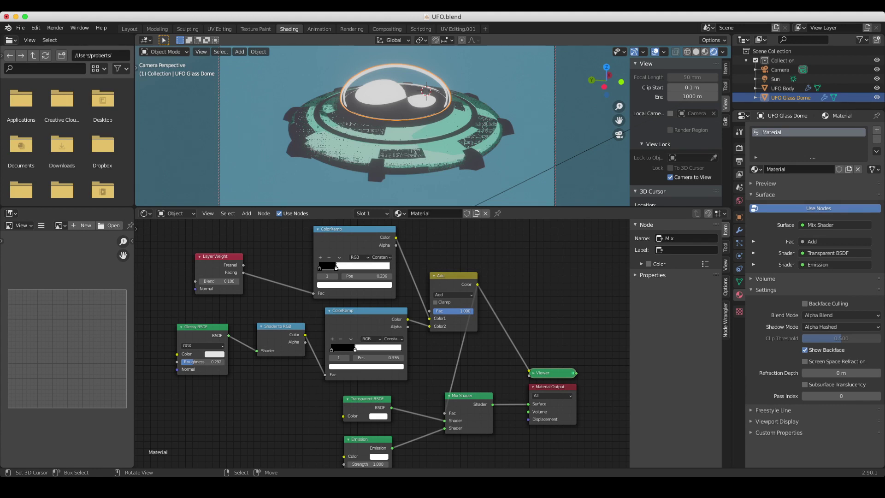
# Try moving the glass dome in the viewport, and undo back to the camera angle used before the orbit
pyautogui.press('g')
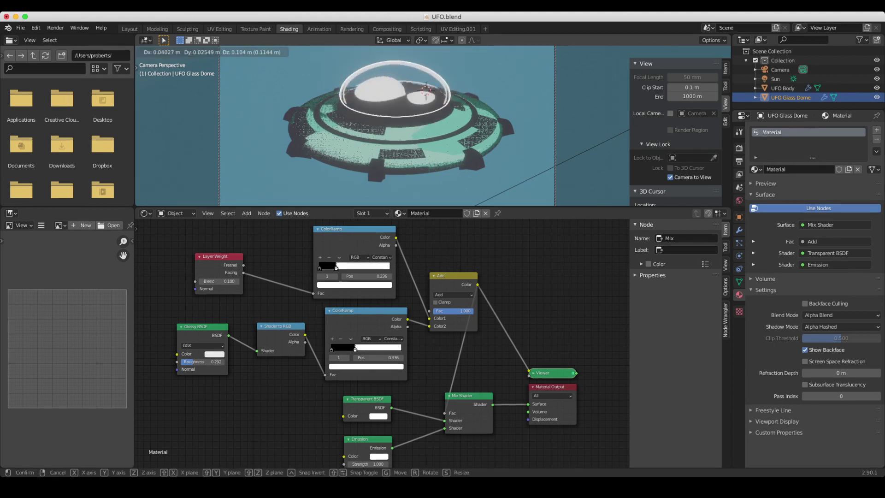
pyautogui.click(433, 96)
pyautogui.press('super+z')
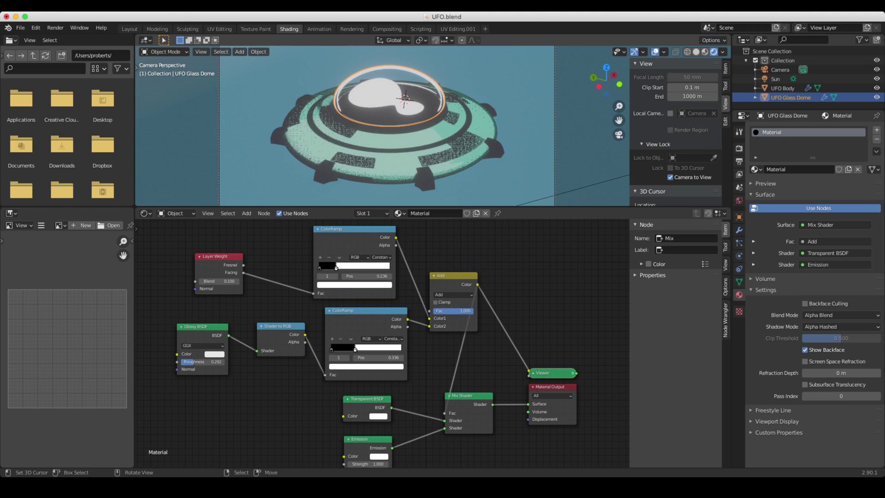
# Look at the UFO Body's Glass material nodes for comparison and reselect the glass dome
pyautogui.rightClick(429, 139)
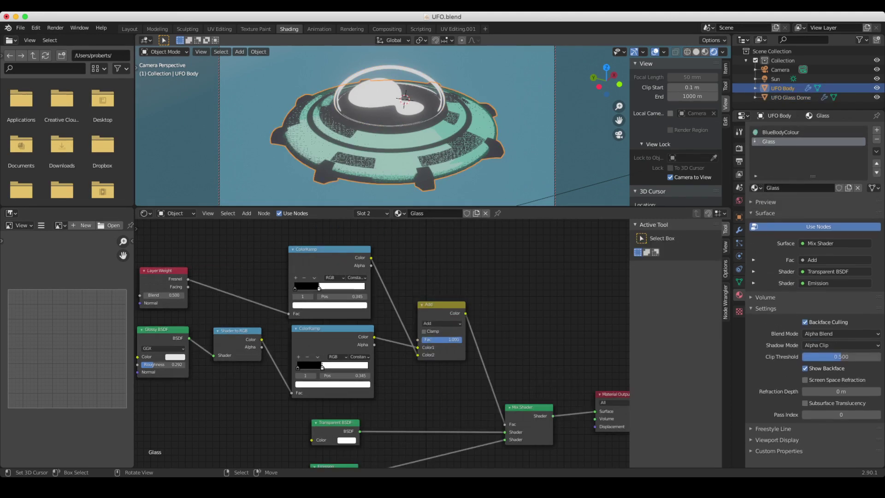
pyautogui.rightClick(431, 90)
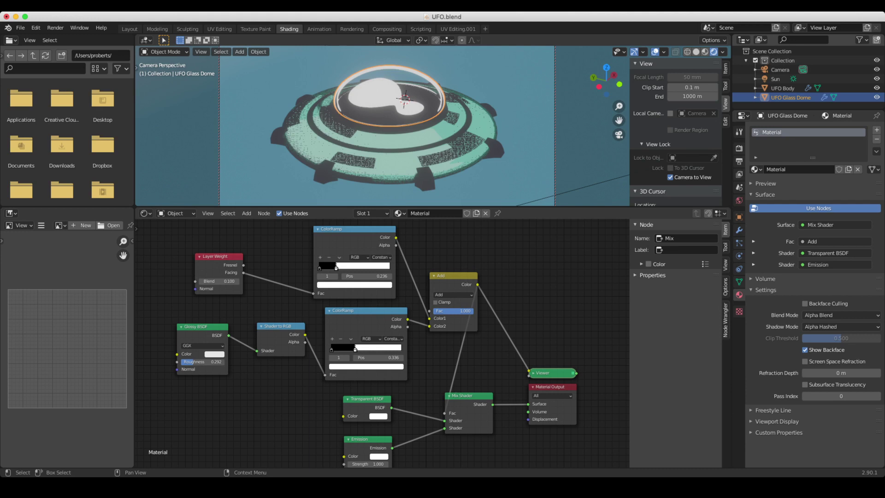
# Create a new collection named Exclude and select the UFO Glass Dome object
pyautogui.click(876, 40)
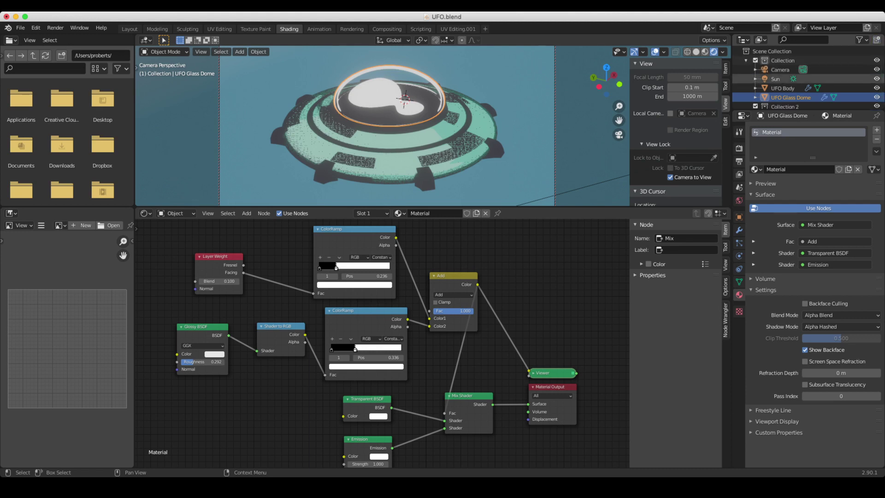
pyautogui.scroll(-1, 807, 98)
pyautogui.doubleClick(785, 100)
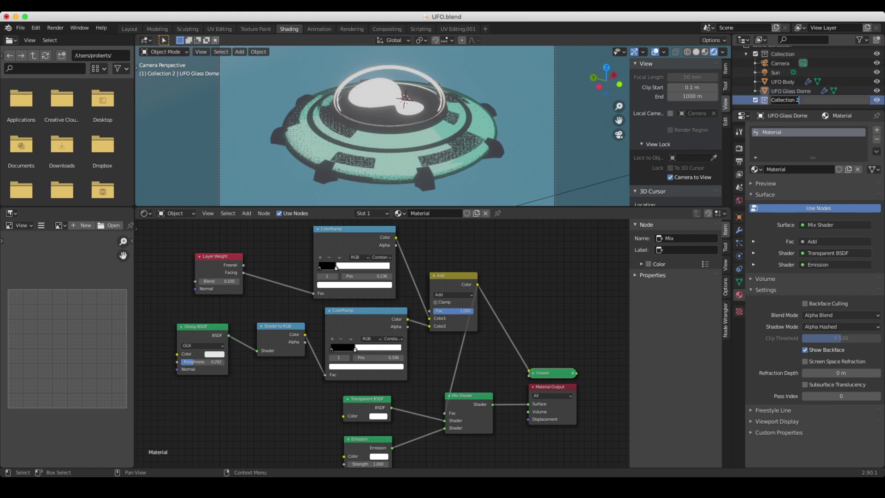
pyautogui.write('Exclude')
pyautogui.press('Return')
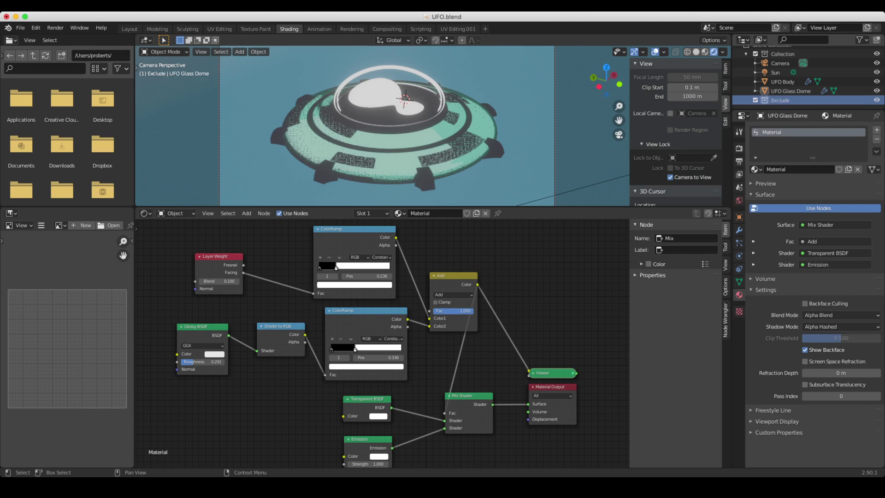
pyautogui.click(790, 91)
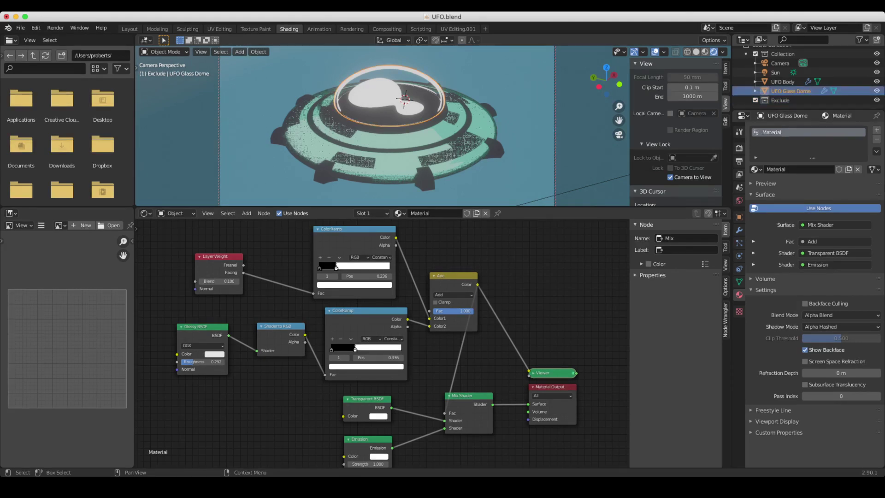
# Move the UFO Glass Dome into the Exclude collection and enable selection by collection for the view layer's Freestyle LineSet
pyautogui.moveTo(791, 91)
pyautogui.mouseDown()
pyautogui.moveTo(791, 101)
pyautogui.moveTo(781, 101)
pyautogui.mouseUp()
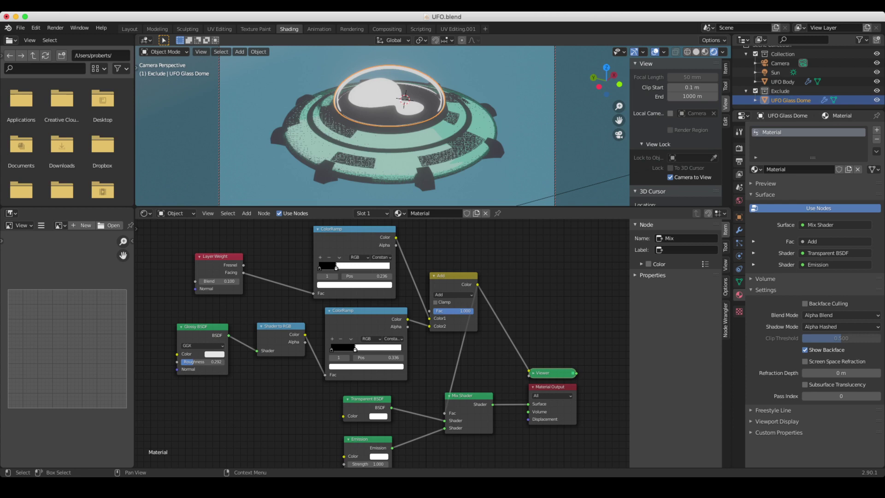
pyautogui.click(739, 148)
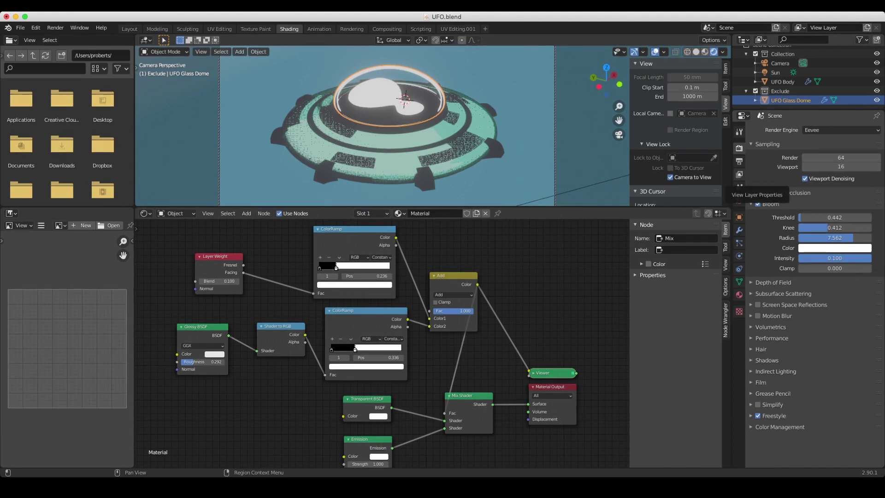
pyautogui.click(739, 174)
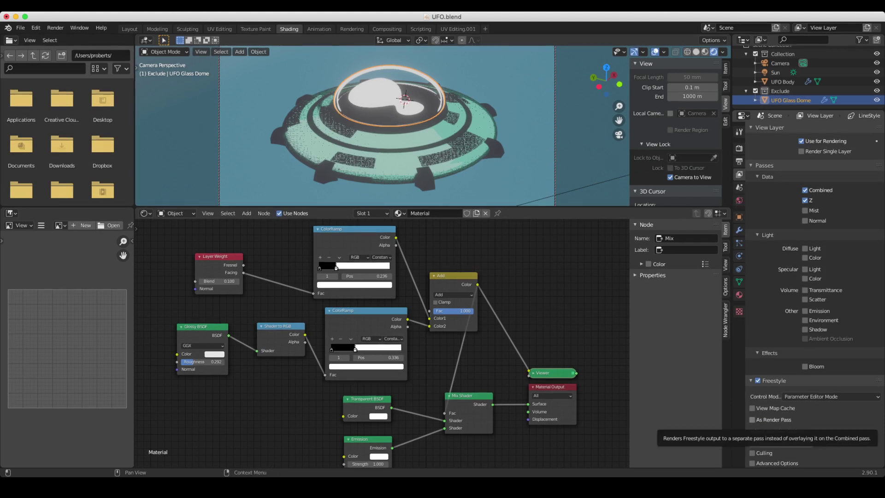
pyautogui.scroll(-6, 756, 417)
pyautogui.scroll(-5, 813, 295)
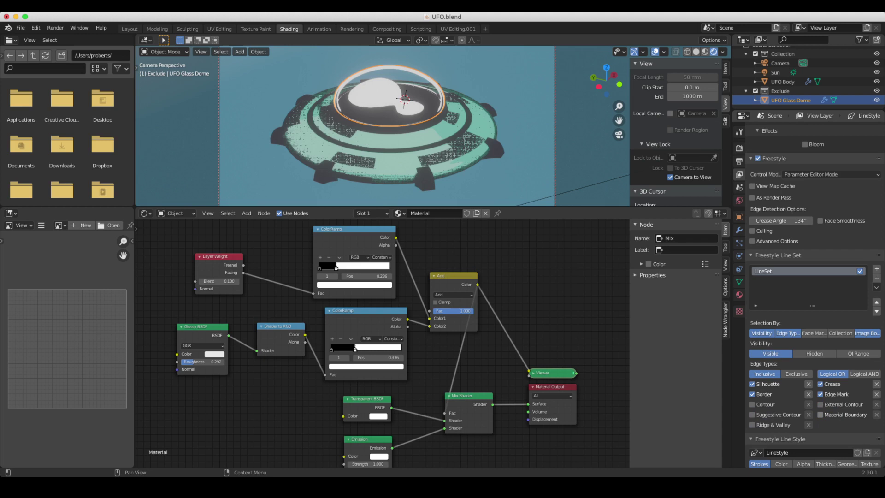
pyautogui.scroll(-2, 814, 295)
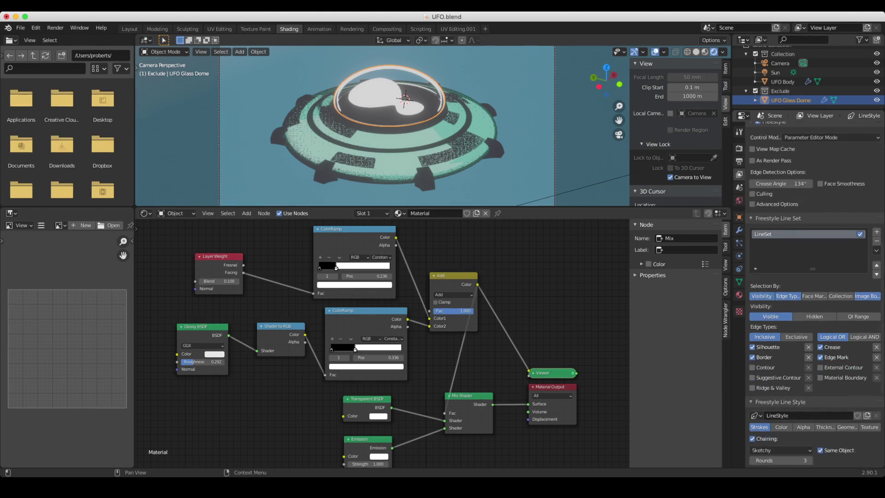
pyautogui.scroll(1, 814, 295)
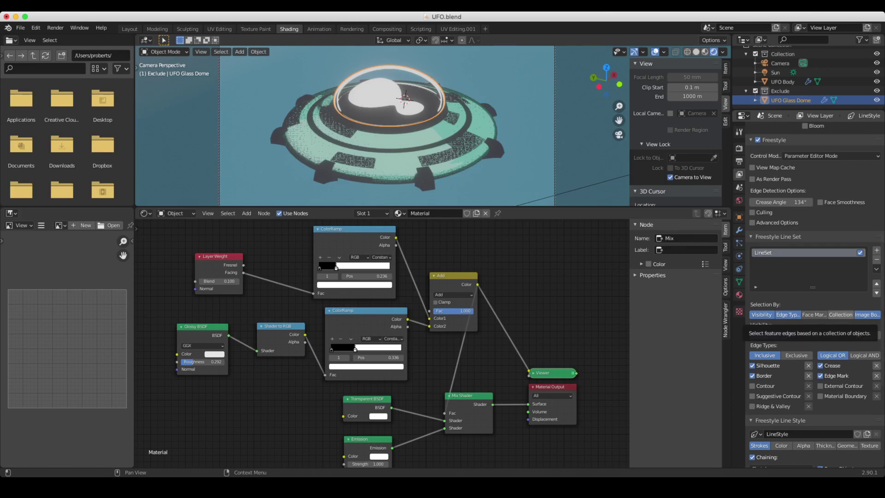
pyautogui.click(841, 314)
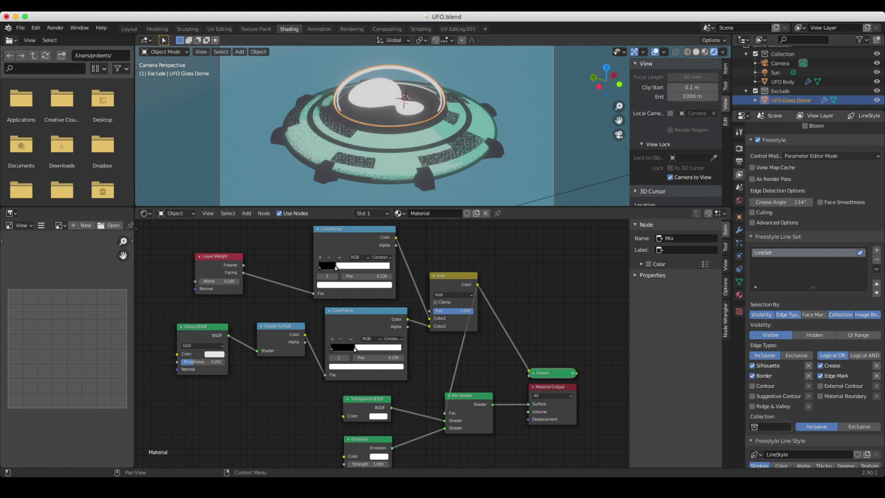
# Assign the Exclude collection to the Freestyle LineSet and set its collection selection to Exclusive
pyautogui.click(773, 426)
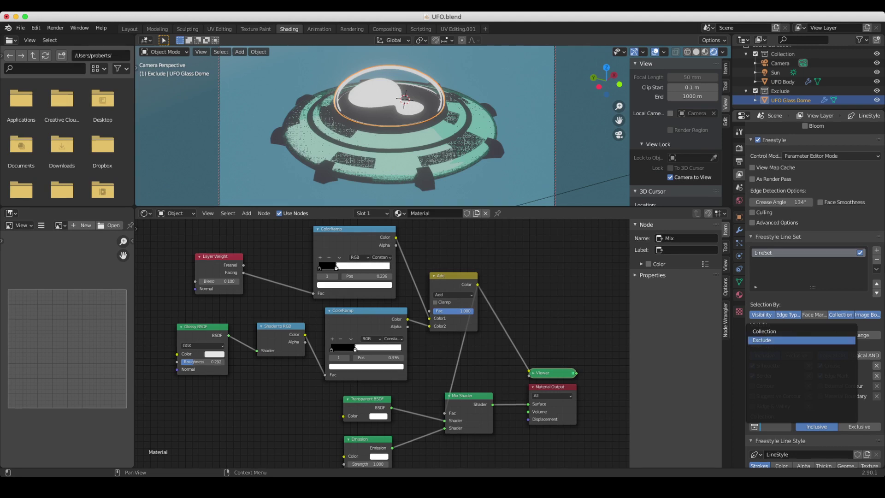
pyautogui.press('Return')
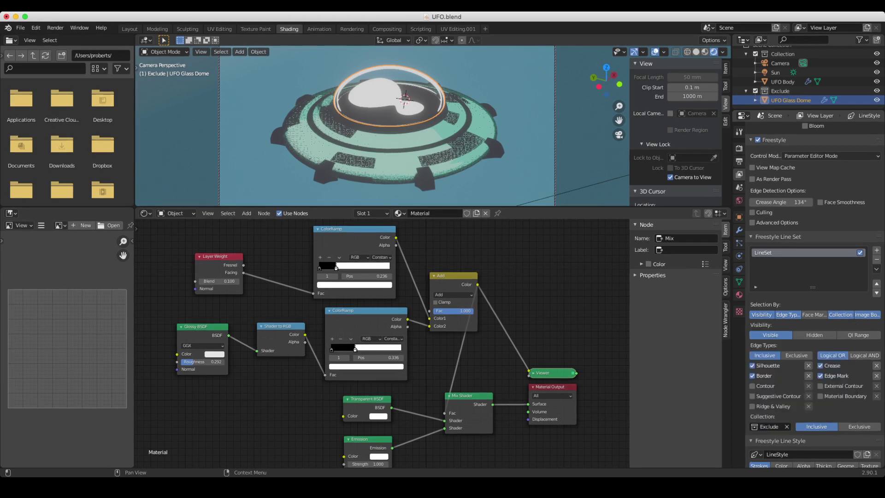
pyautogui.click(860, 426)
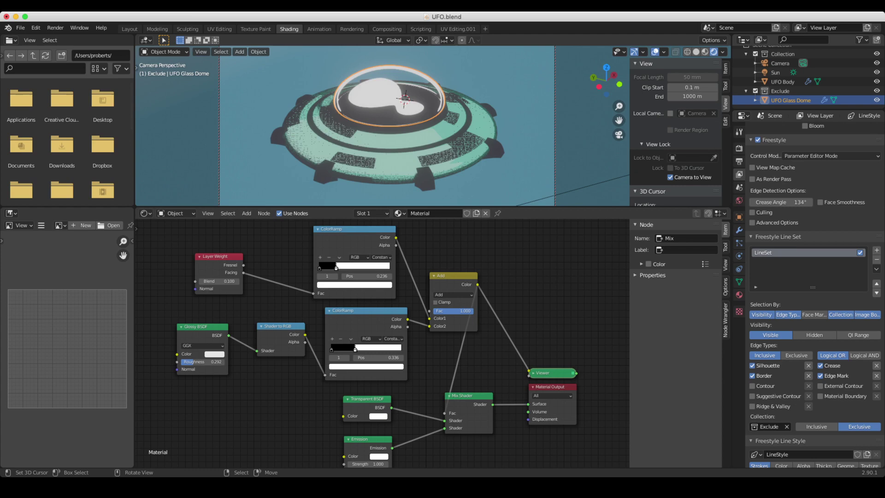
# Render the image and examine the dome without Freestyle outlines in the Compositing workspace
pyautogui.click(56, 28)
pyautogui.click(69, 38)
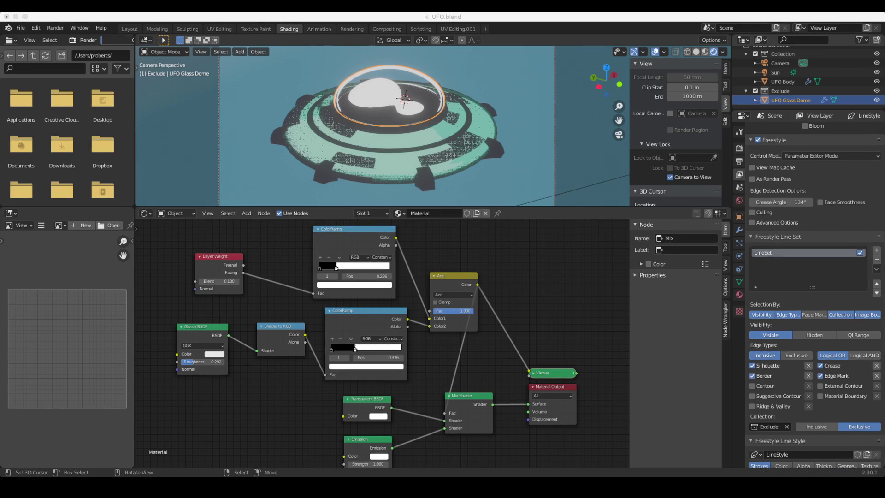
pyautogui.click(387, 29)
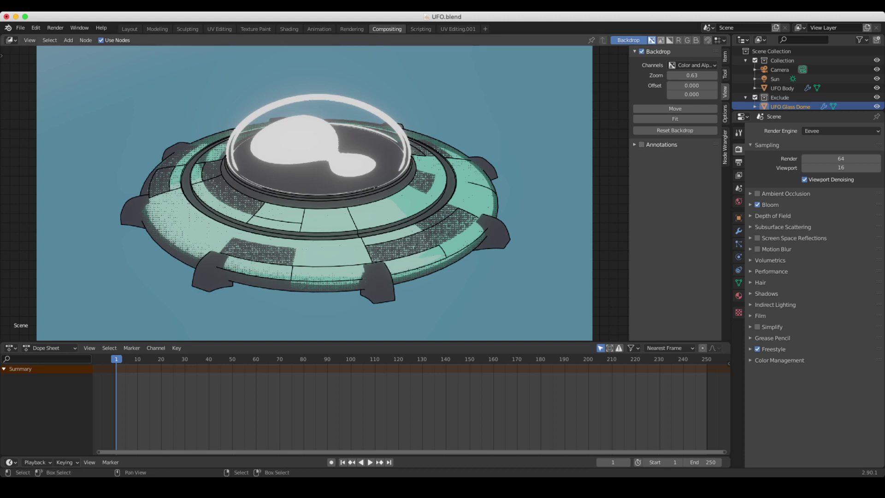